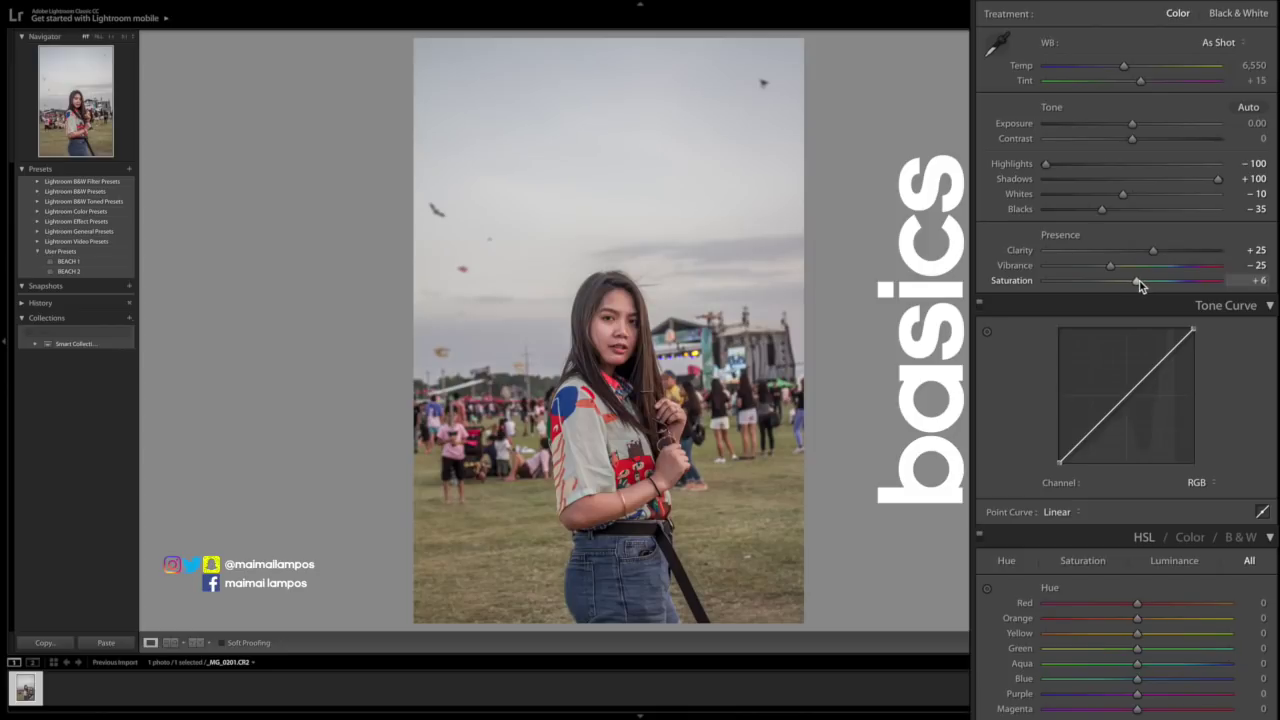
Set the overall Saturation in the Presence adjustments to +10
{"action": "left_click_drag", "start_coordinate": [1140, 285], "coordinate": [1144, 280]}
{"action": "key", "text": "0"}
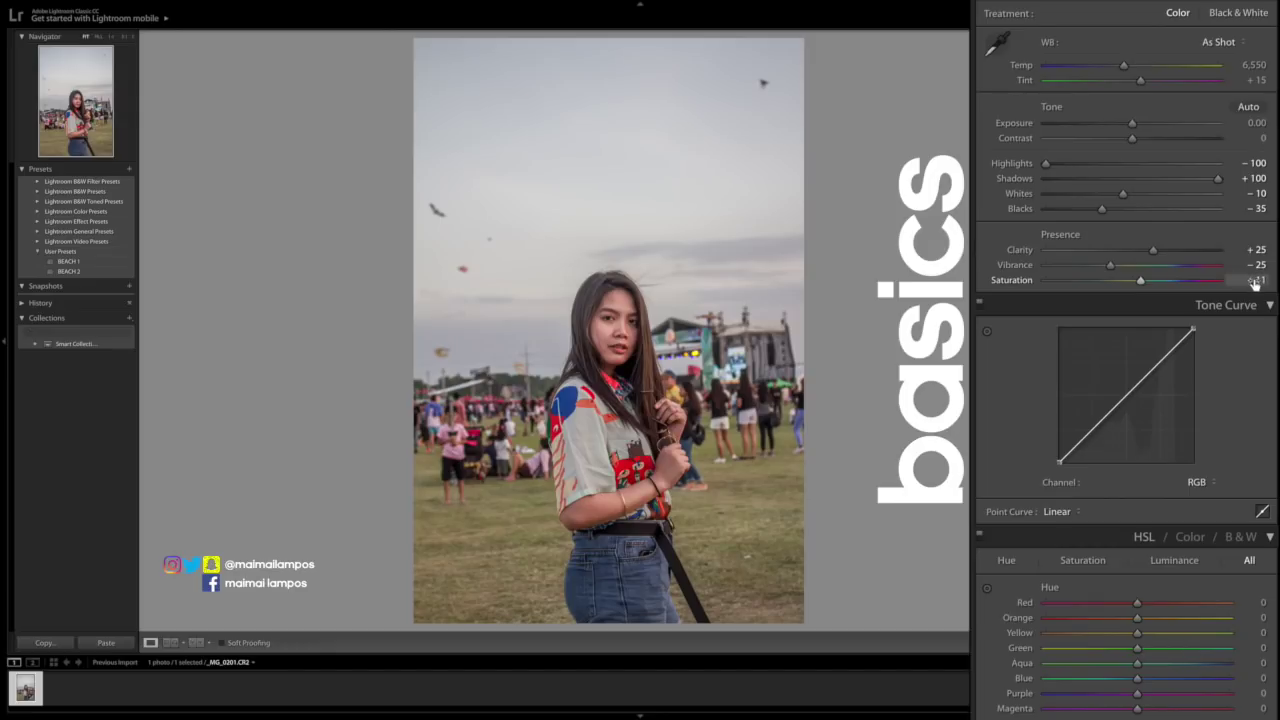
{"action": "left_click", "coordinate": [1248, 280]}
{"action": "type", "text": "10"}
{"action": "key", "text": "Return"}
Add three control points to the RGB tone curve, at about the quarter, middle and three-quarter marks of the diagonal
{"action": "left_click_drag", "start_coordinate": [1068, 461], "coordinate": [1071, 447]}
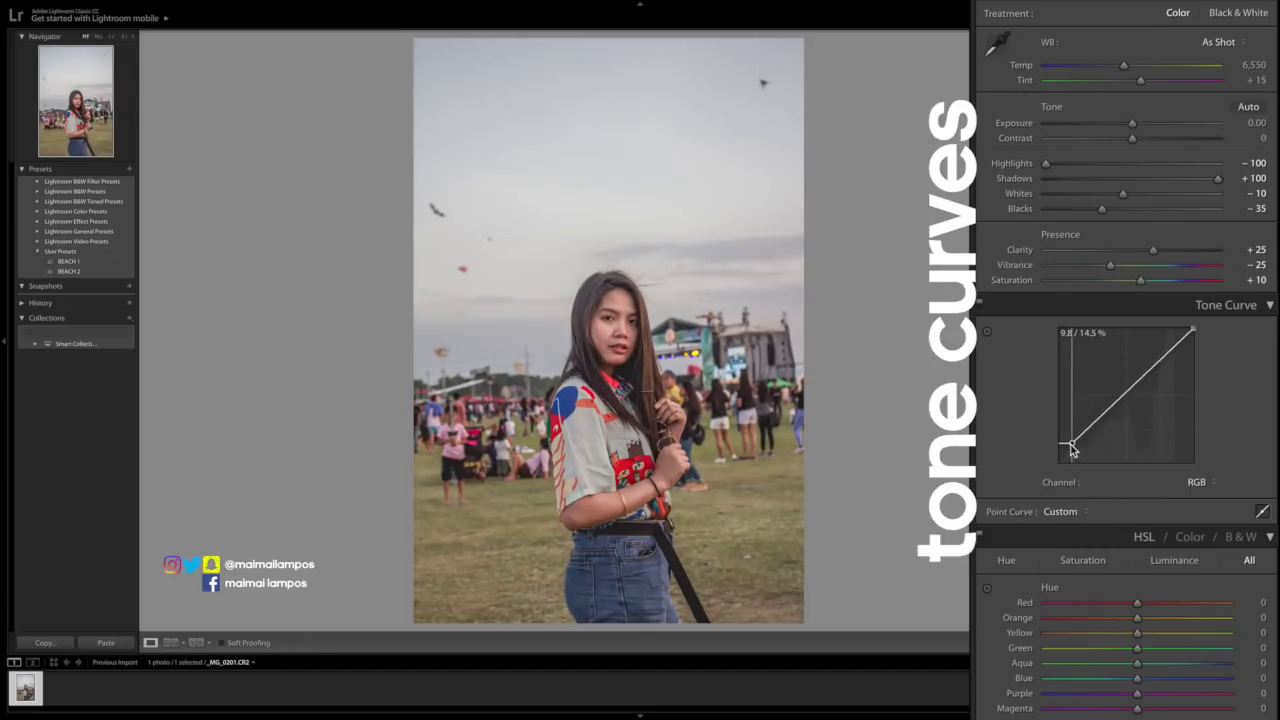
{"action": "key", "text": "ctrl+z"}
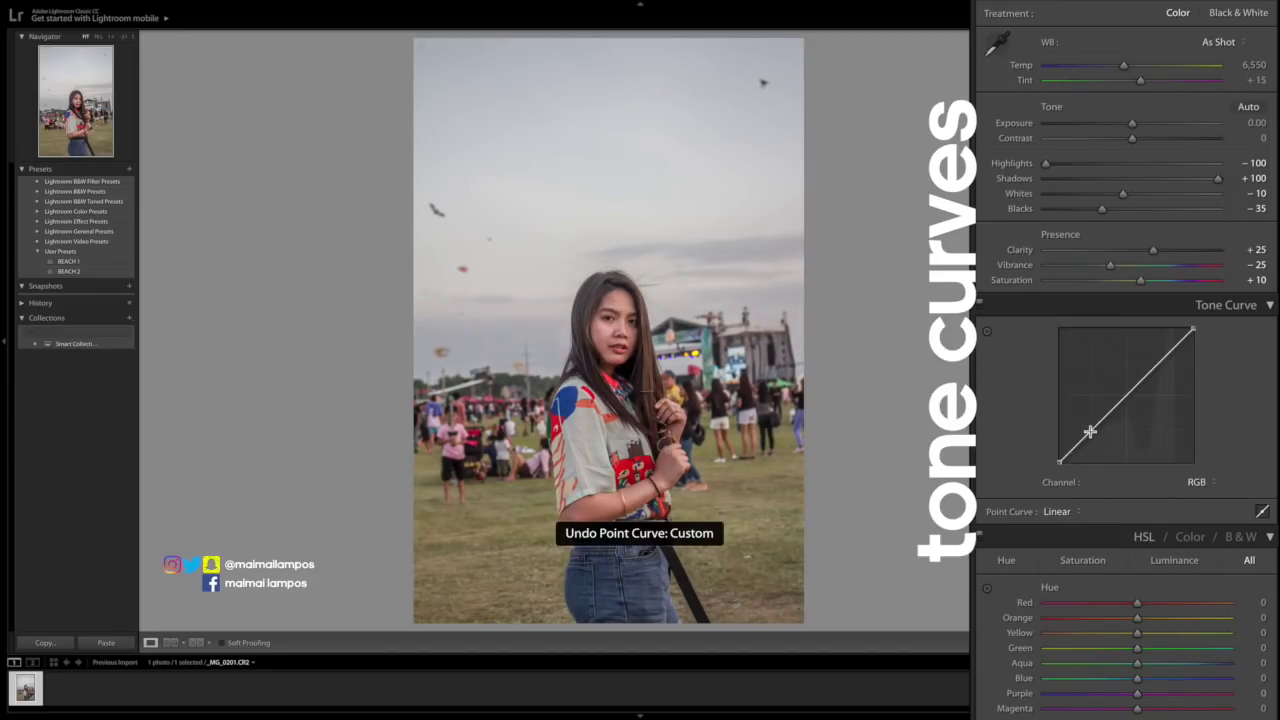
{"action": "left_click", "coordinate": [1088, 431]}
{"action": "left_click", "coordinate": [1127, 396]}
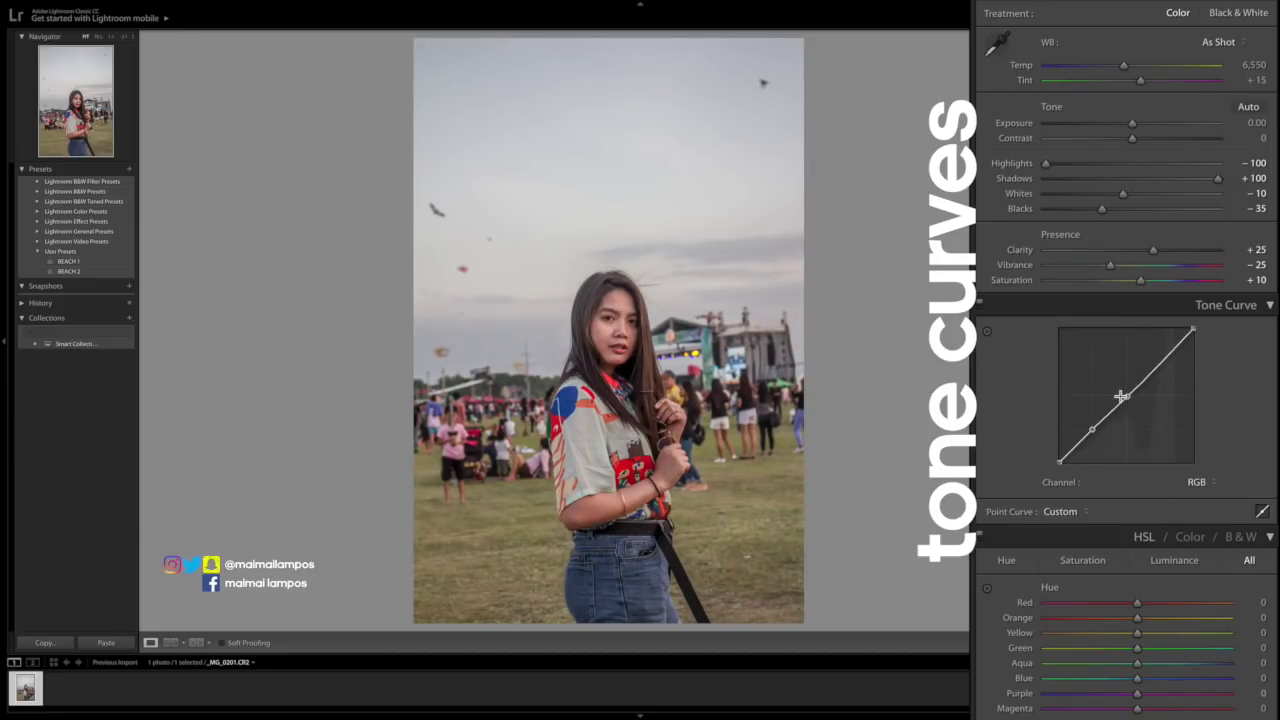
{"action": "left_click", "coordinate": [1163, 360]}
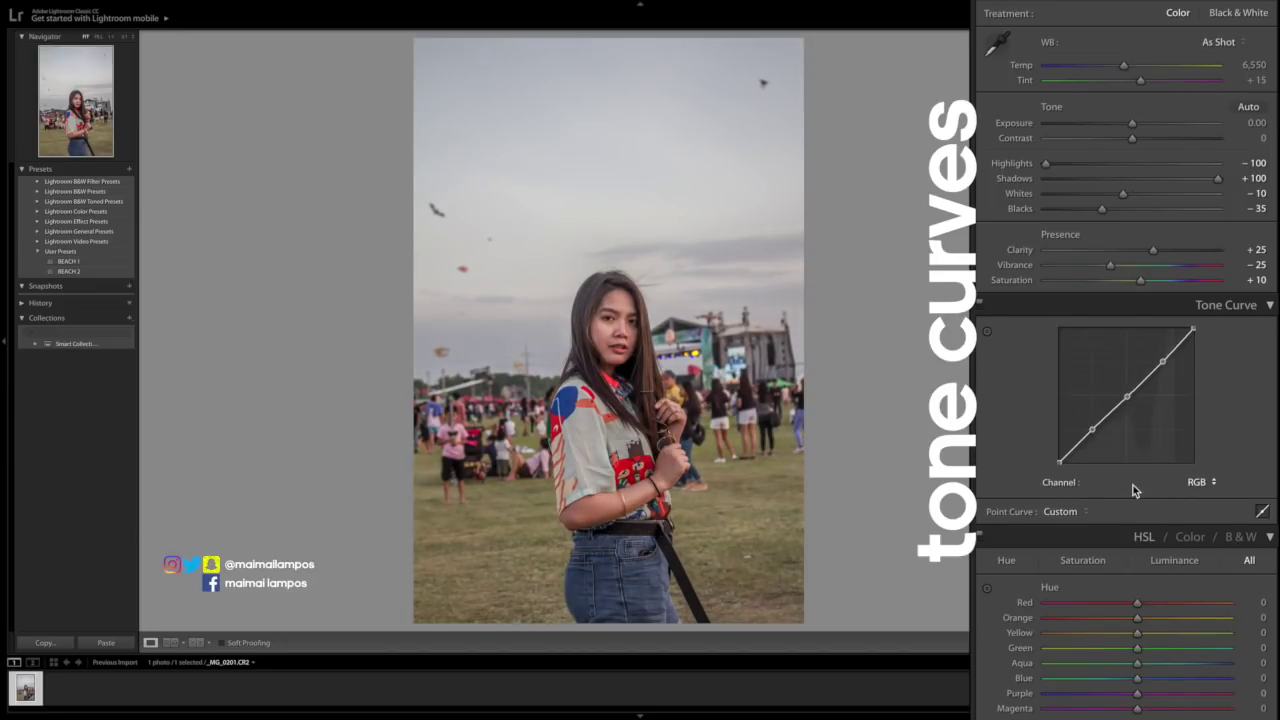
Shape the RGB tone curve into a faded S by lifting its black end and lowering its white end
{"action": "left_click", "coordinate": [1066, 456]}
{"action": "key", "text": "ctrl+z"}
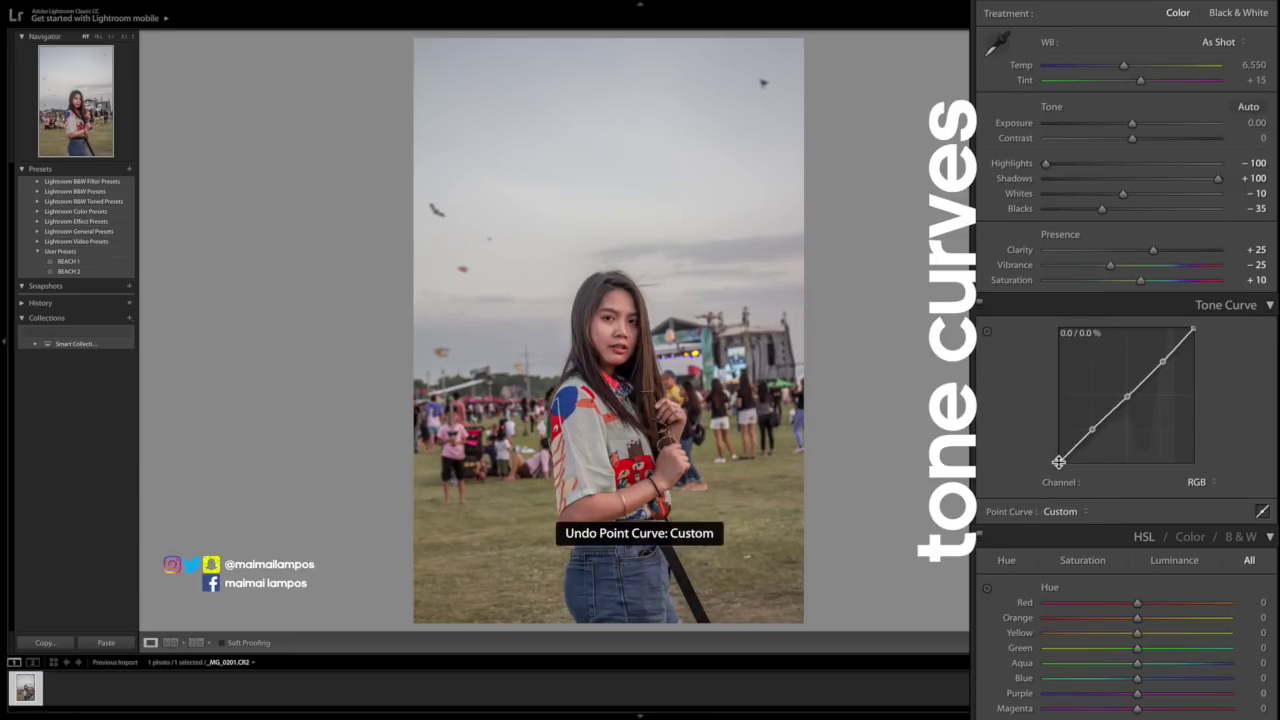
{"action": "left_click", "coordinate": [1068, 455]}
{"action": "left_click_drag", "start_coordinate": [1067, 455], "coordinate": [1071, 446]}
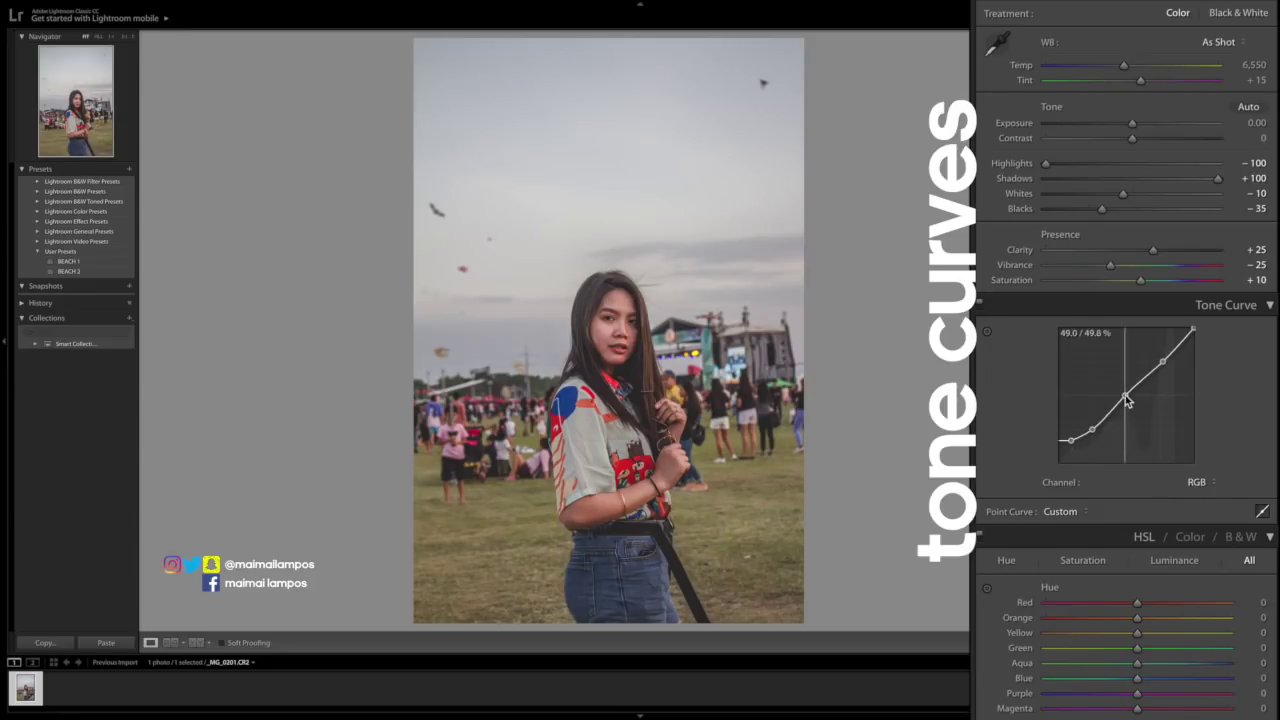
{"action": "mouse_move", "coordinate": [1161, 362]}
{"action": "left_mouse_down"}
{"action": "mouse_move", "coordinate": [1196, 347]}
{"action": "mouse_move", "coordinate": [1157, 371]}
{"action": "left_mouse_up"}
Set the HSL hues to Red +30, Orange −10, Yellow −60 and Blue −45, leaving Magenta at 0
{"action": "scroll", "coordinate": [1170, 418], "scroll_direction": "down", "scroll_amount": 5}
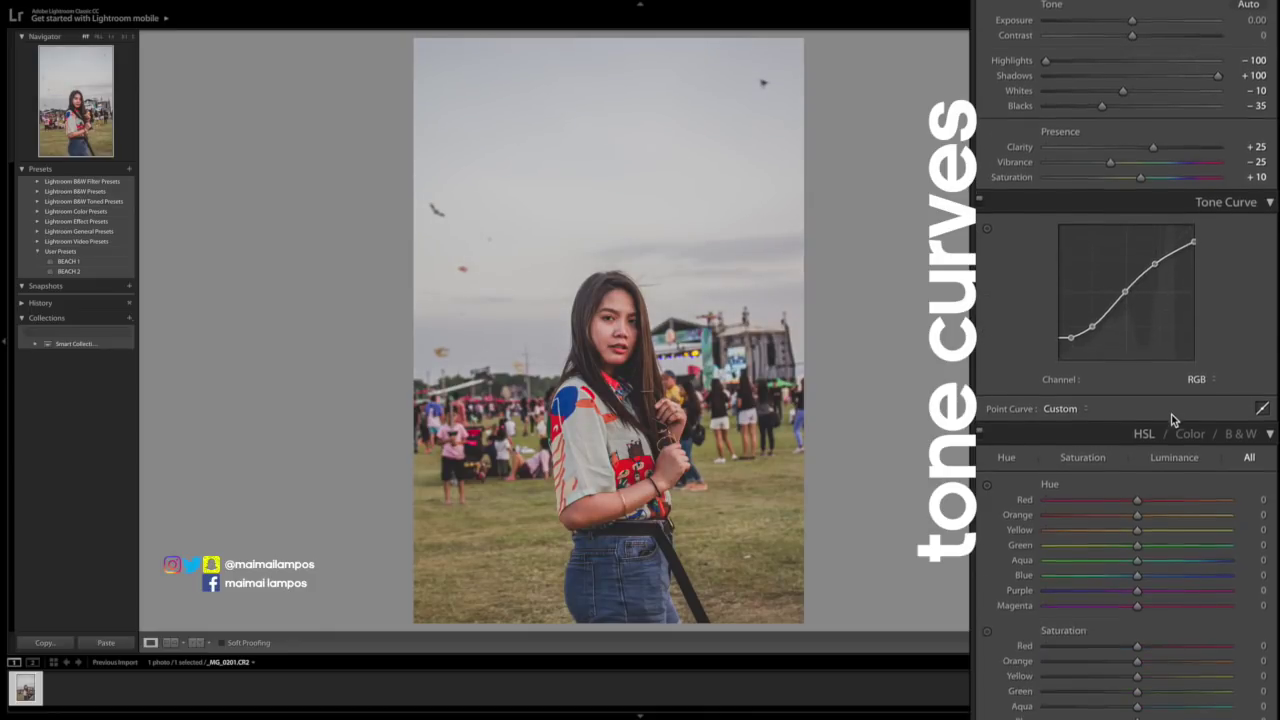
{"action": "scroll", "coordinate": [1171, 418], "scroll_direction": "down", "scroll_amount": 5}
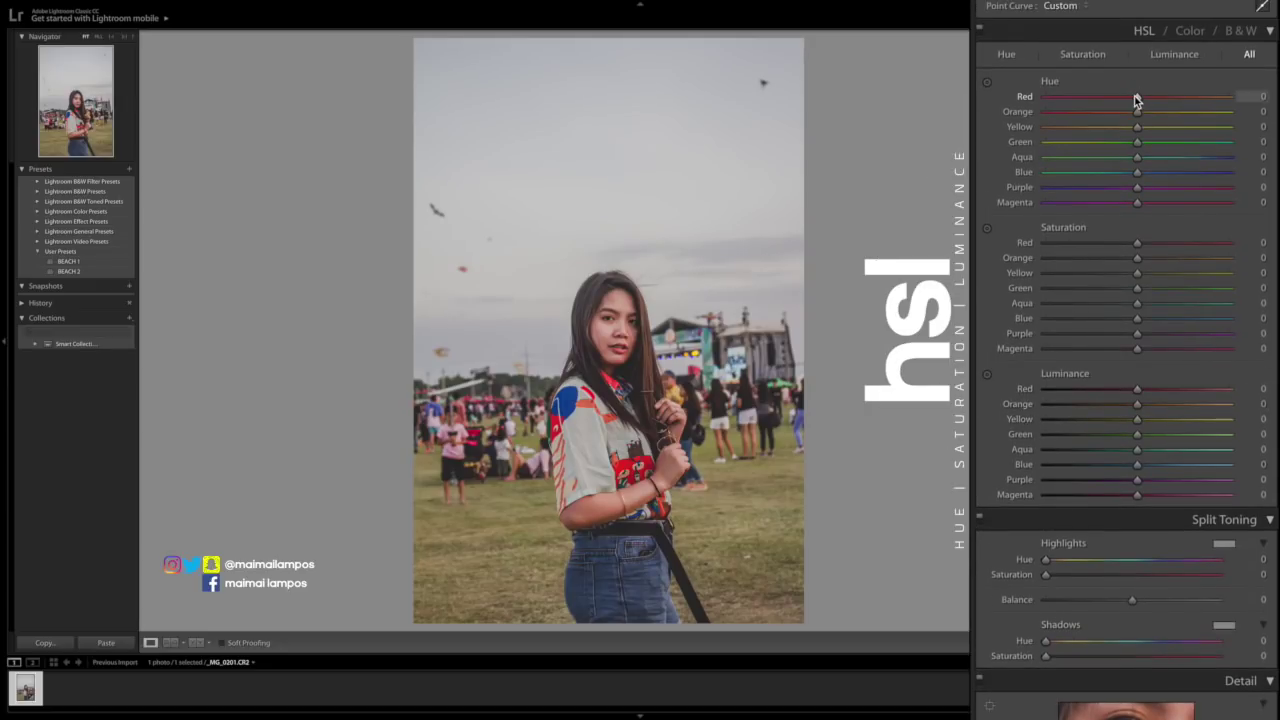
{"action": "mouse_move", "coordinate": [1136, 100]}
{"action": "left_mouse_down"}
{"action": "mouse_move", "coordinate": [1017, 95]}
{"action": "mouse_move", "coordinate": [1169, 97]}
{"action": "mouse_move", "coordinate": [989, 100]}
{"action": "mouse_move", "coordinate": [1244, 97]}
{"action": "mouse_move", "coordinate": [1126, 100]}
{"action": "mouse_move", "coordinate": [1167, 100]}
{"action": "mouse_move", "coordinate": [1137, 115]}
{"action": "mouse_move", "coordinate": [1154, 117]}
{"action": "mouse_move", "coordinate": [1122, 118]}
{"action": "left_mouse_up"}
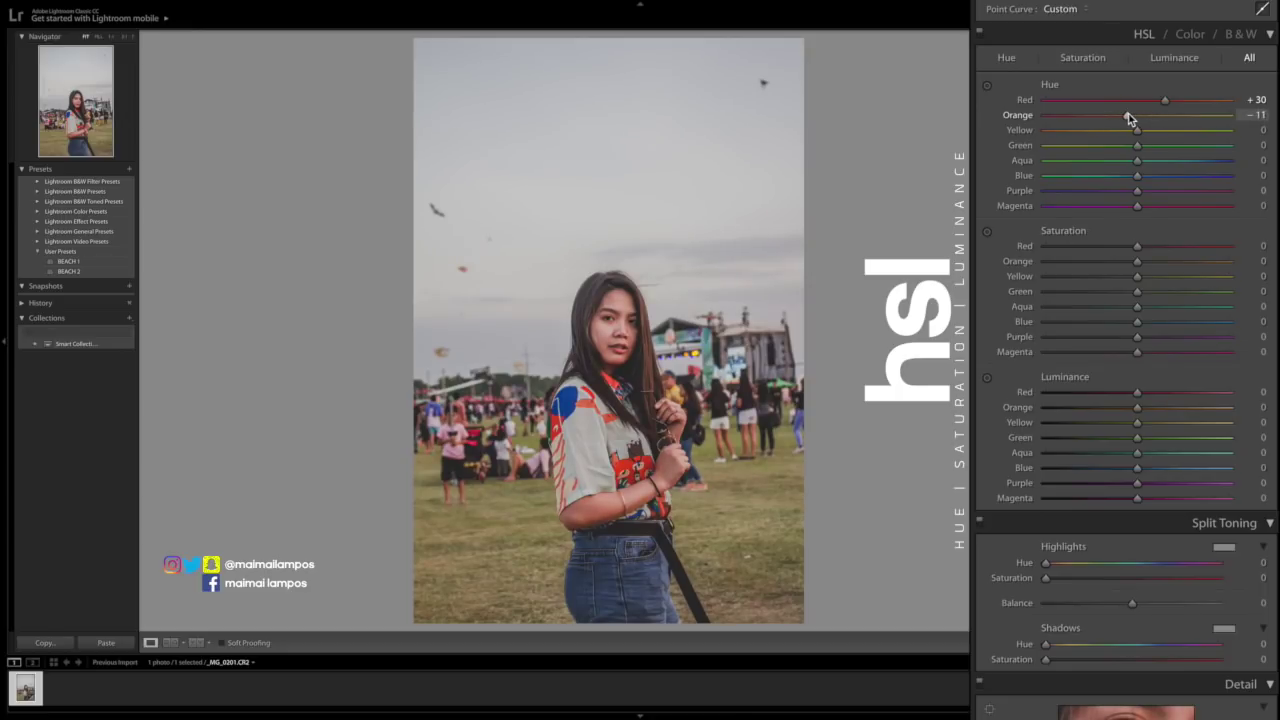
{"action": "left_click_drag", "start_coordinate": [1137, 131], "coordinate": [1093, 136]}
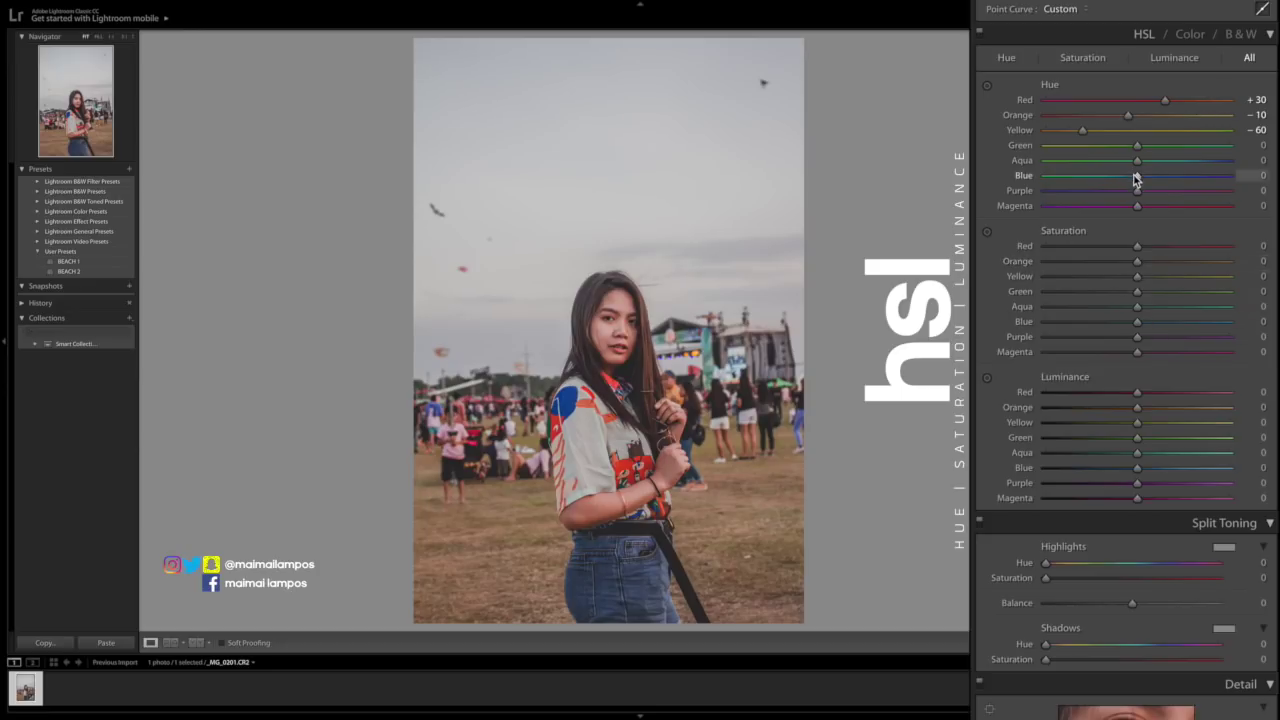
{"action": "left_click_drag", "start_coordinate": [1137, 178], "coordinate": [1038, 198]}
{"action": "key", "text": "ctrl+z"}
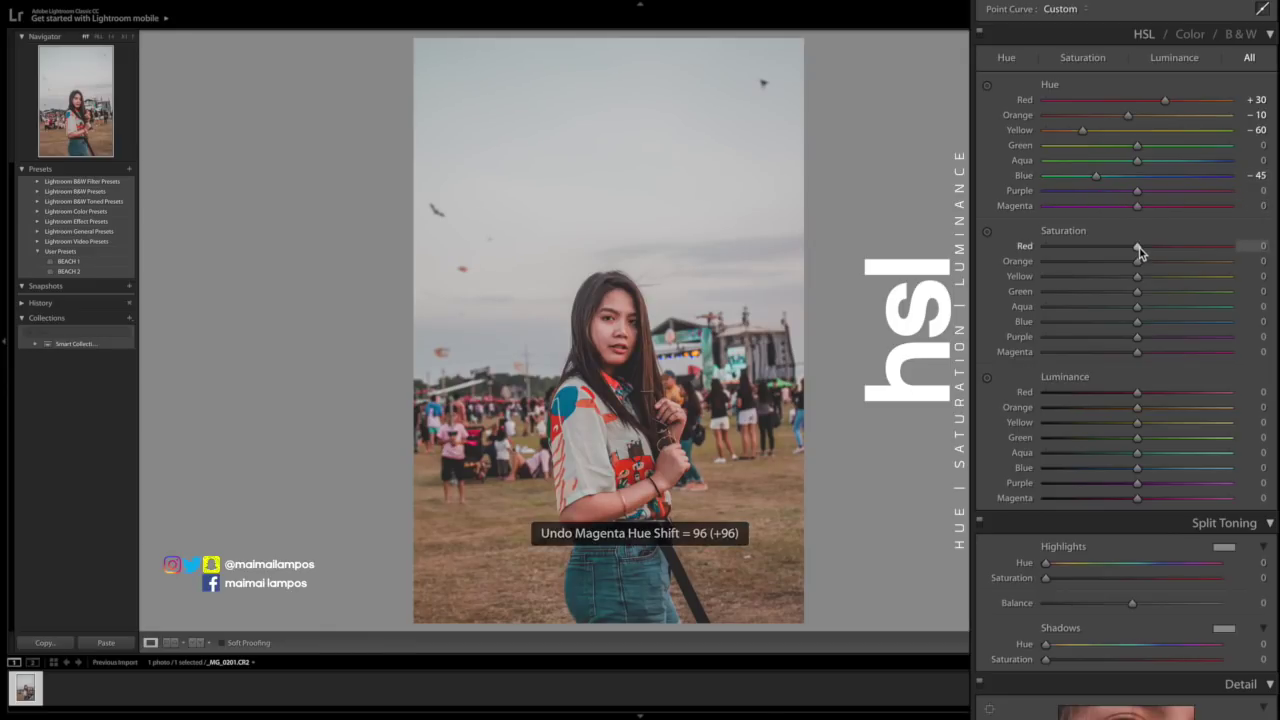
Set the HSL saturation to Red +41, Orange +15, Yellow −17, Green +39 and Blue −61
{"action": "left_click_drag", "start_coordinate": [1137, 250], "coordinate": [1037, 249]}
{"action": "key", "text": "ctrl+z"}
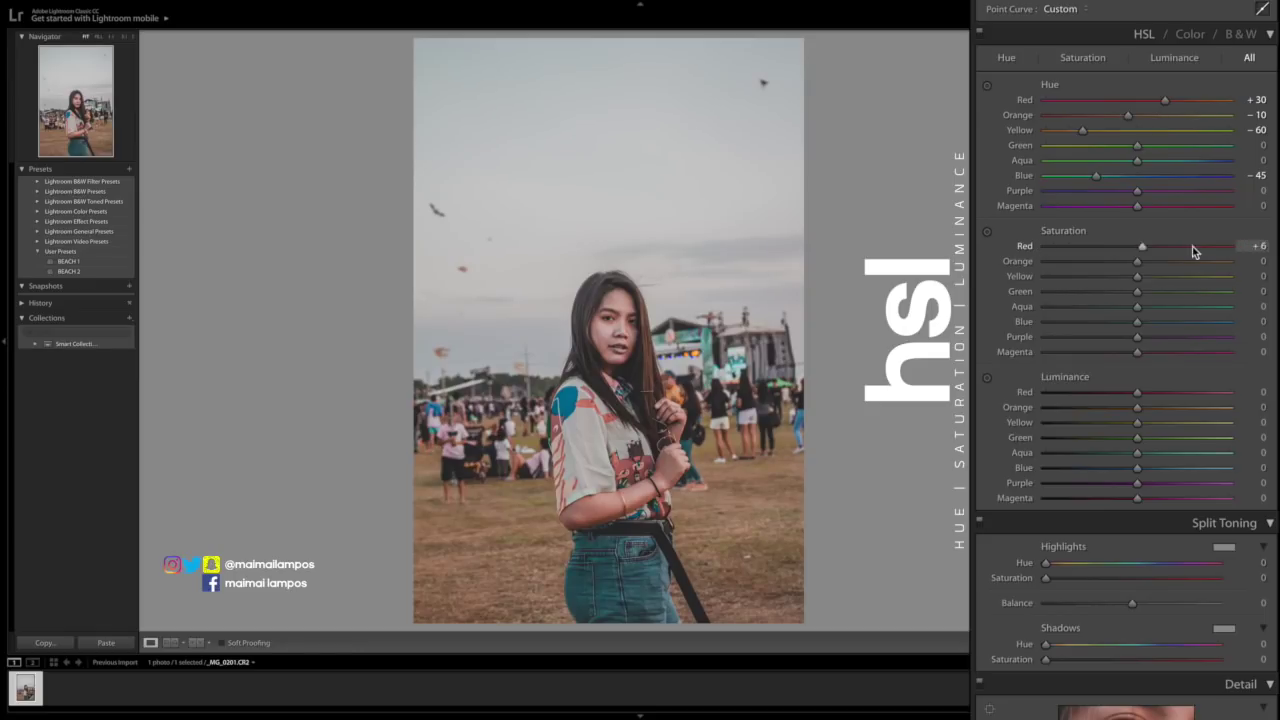
{"action": "double_click", "coordinate": [1141, 248]}
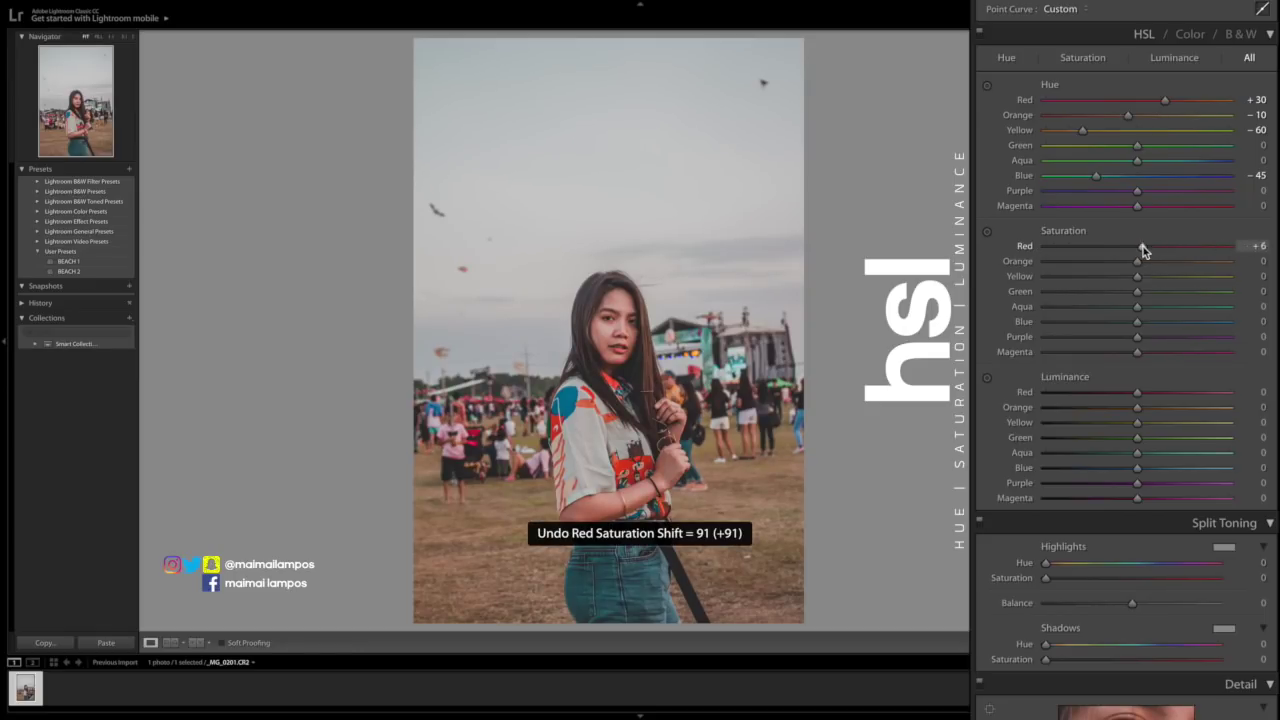
{"action": "left_click_drag", "start_coordinate": [1177, 251], "coordinate": [1155, 264]}
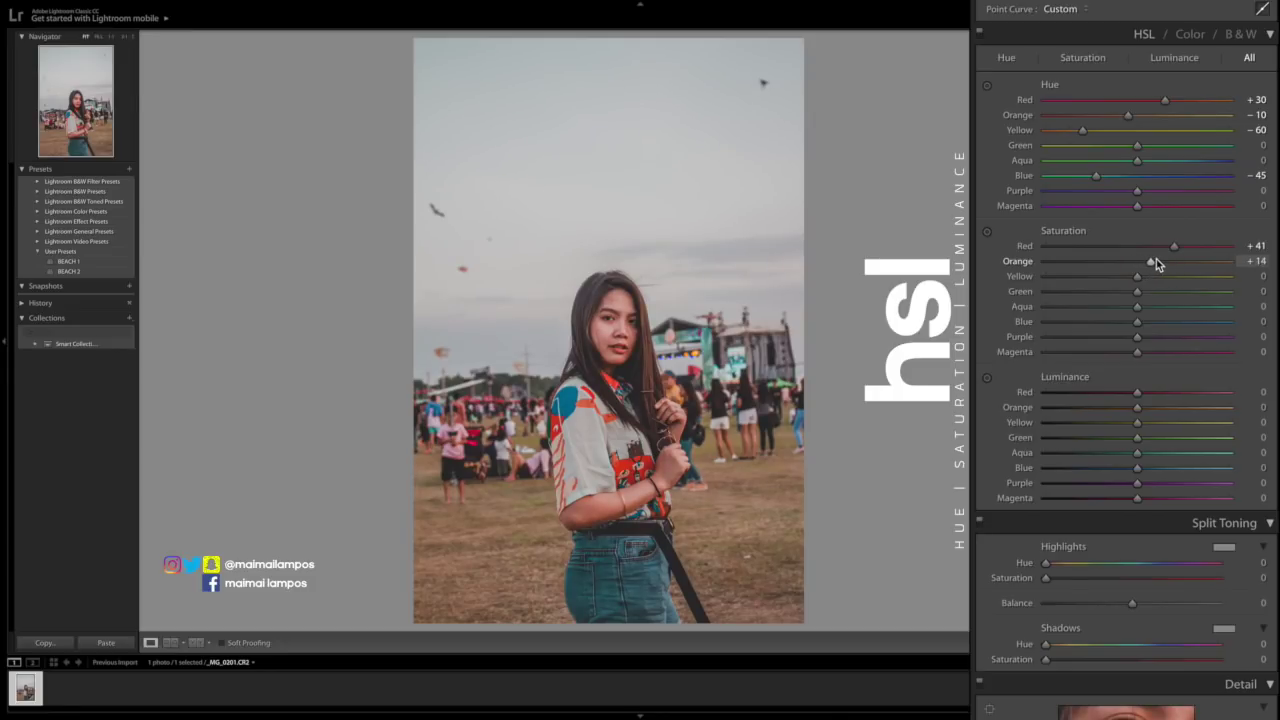
{"action": "left_click_drag", "start_coordinate": [1136, 322], "coordinate": [1083, 326]}
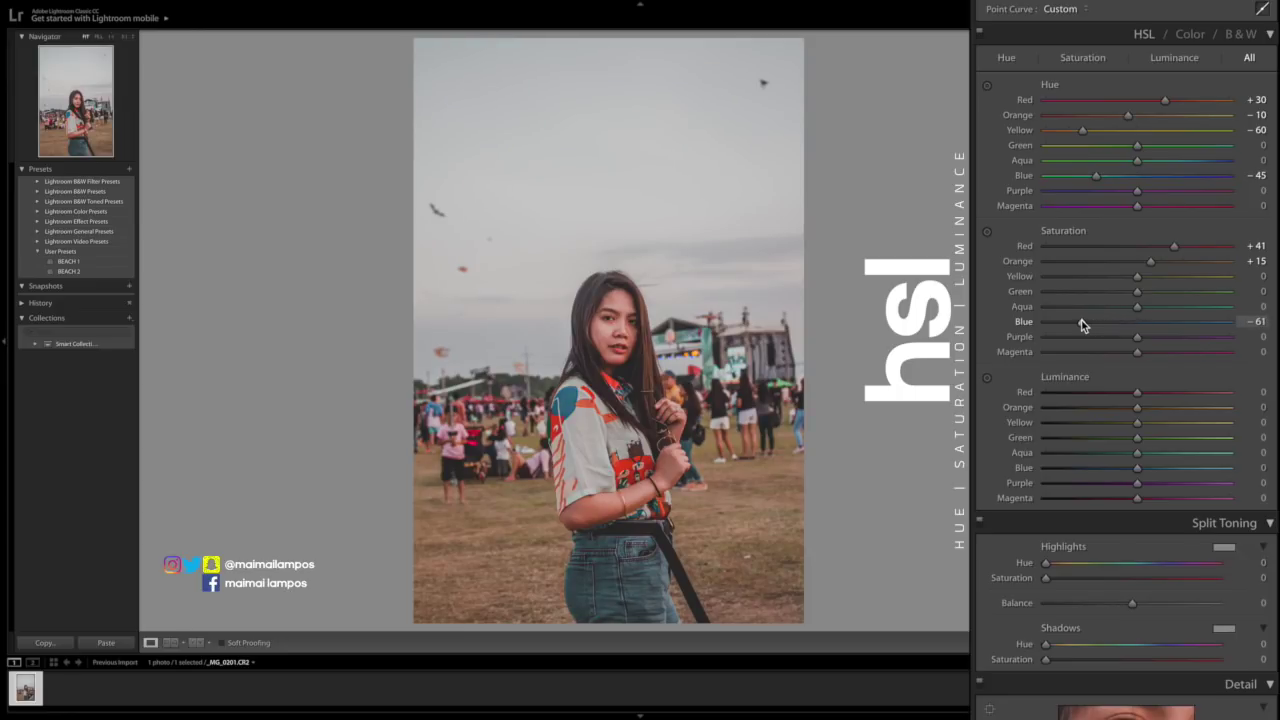
{"action": "left_click_drag", "start_coordinate": [1135, 277], "coordinate": [1171, 294]}
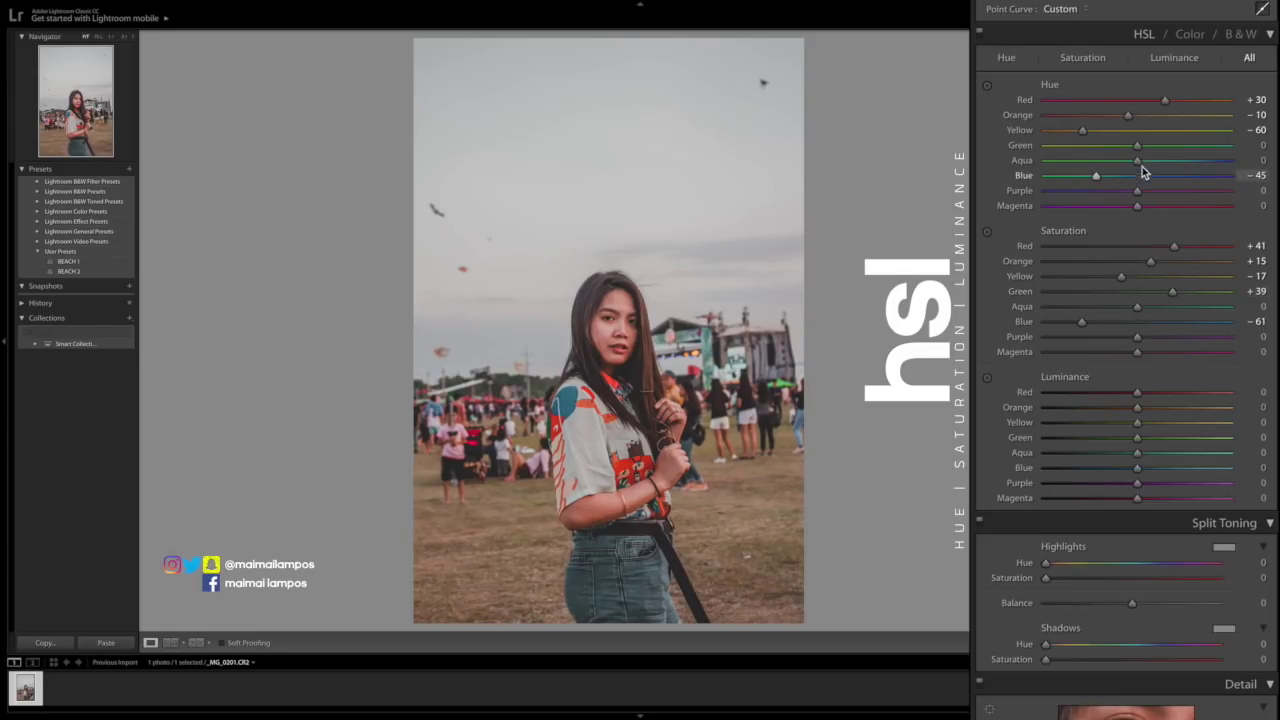
Set the Aqua hue to −100 and the HSL luminance to Red +15, Orange −15 and Yellow +15
{"action": "left_click_drag", "start_coordinate": [1139, 162], "coordinate": [1020, 163]}
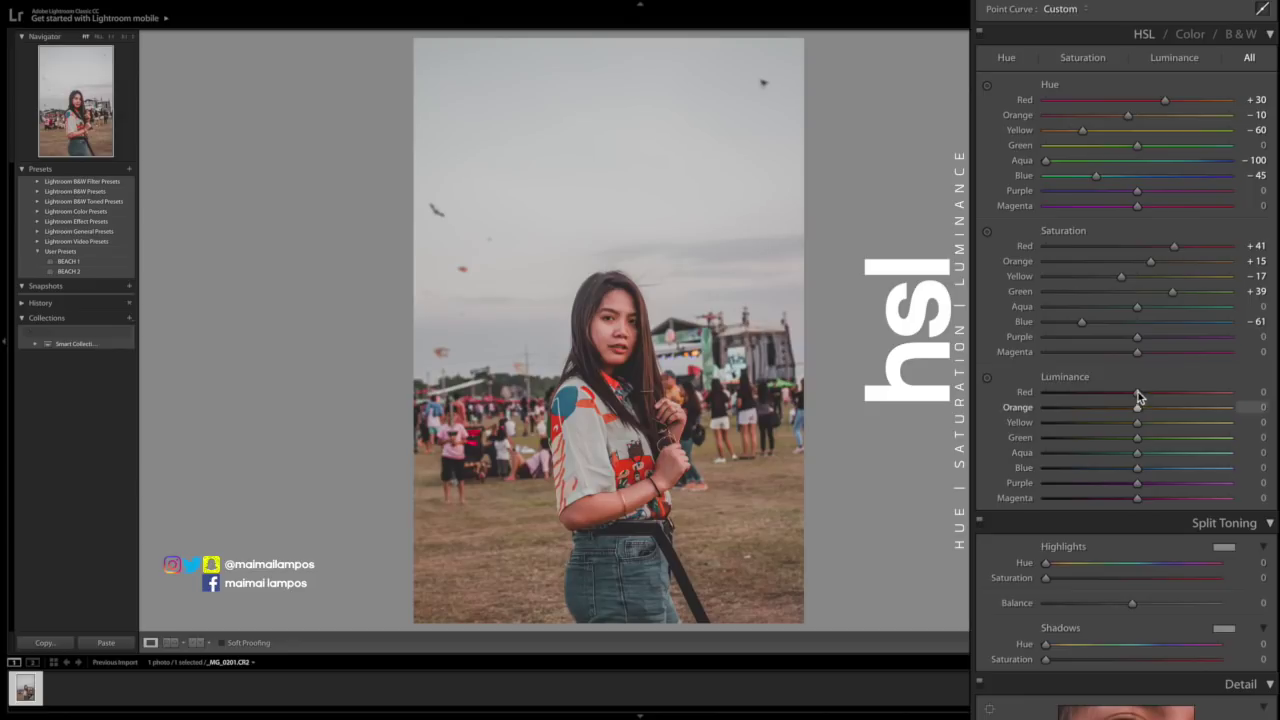
{"action": "scroll", "coordinate": [1146, 398], "scroll_direction": "down", "scroll_amount": 5}
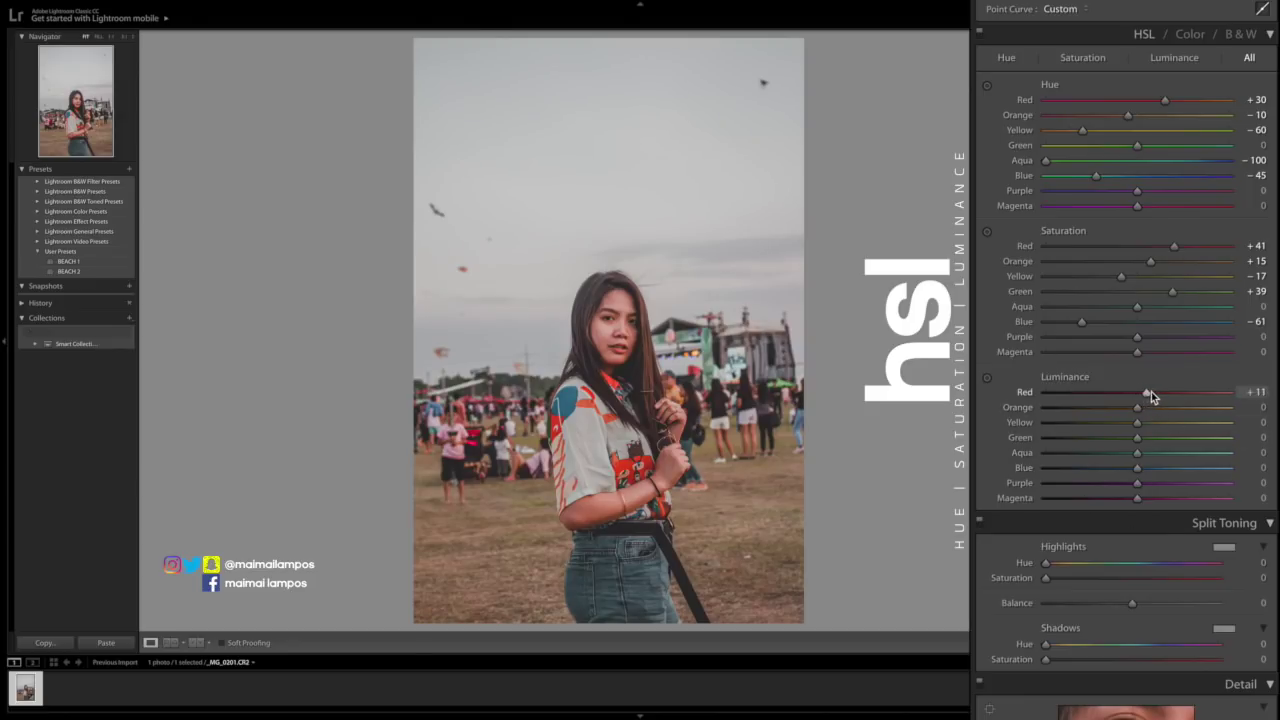
{"action": "scroll", "coordinate": [1146, 395], "scroll_direction": "up", "scroll_amount": 5}
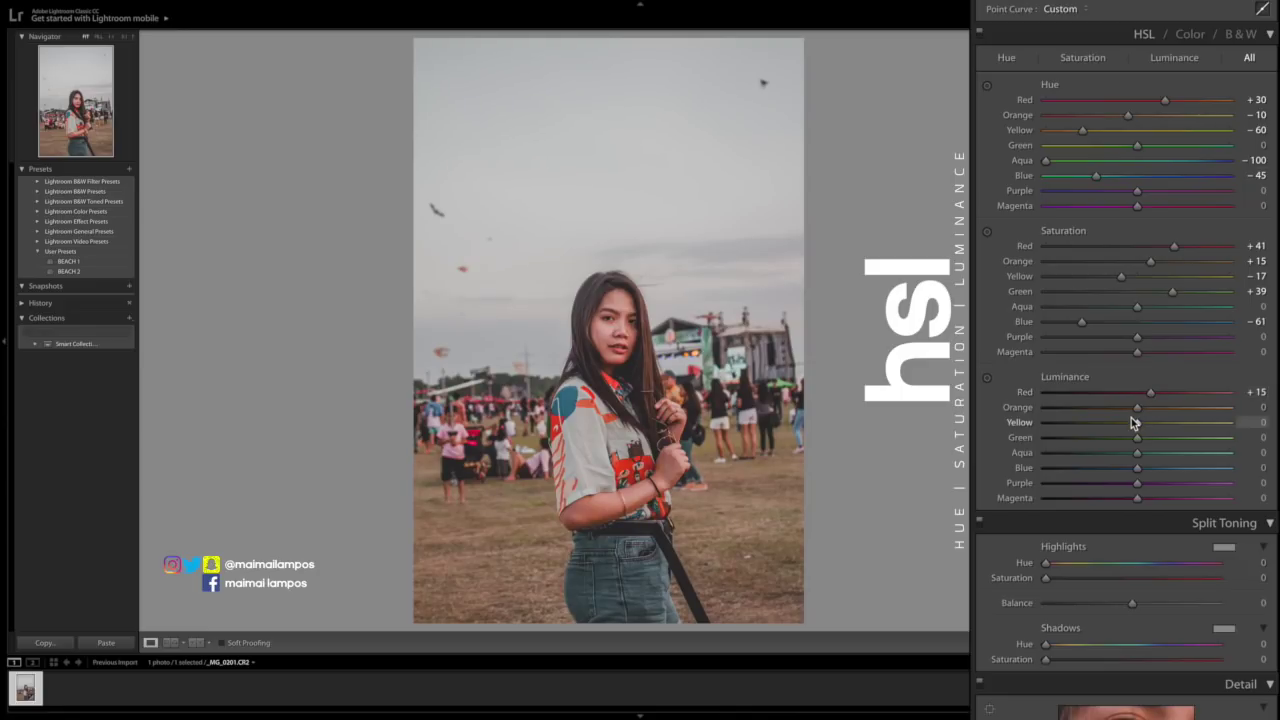
{"action": "mouse_move", "coordinate": [1136, 407]}
{"action": "left_mouse_down"}
{"action": "mouse_move", "coordinate": [1110, 407]}
{"action": "mouse_move", "coordinate": [1171, 423]}
{"action": "mouse_move", "coordinate": [1151, 427]}
{"action": "left_mouse_up"}
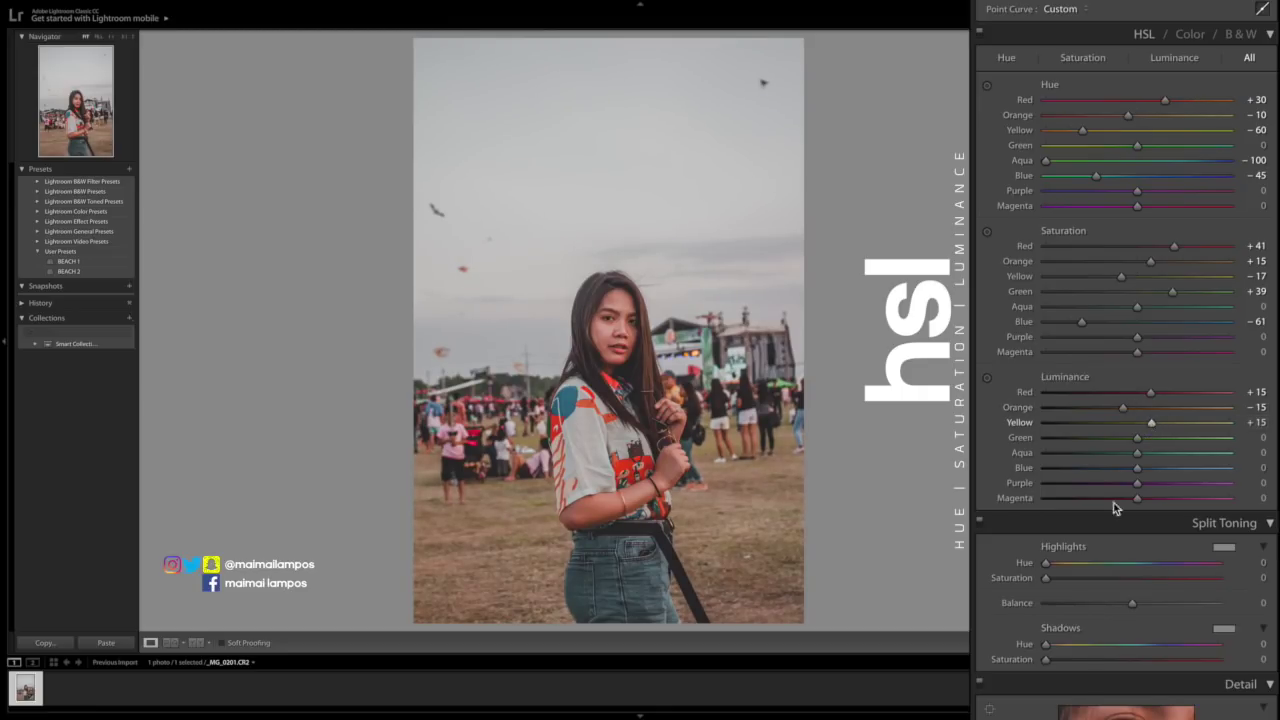
Tint the split-toning highlights with Hue 175 and Saturation 4
{"action": "scroll", "coordinate": [1110, 530], "scroll_direction": "down", "scroll_amount": 5}
{"action": "scroll", "coordinate": [1110, 519], "scroll_direction": "down", "scroll_amount": 3}
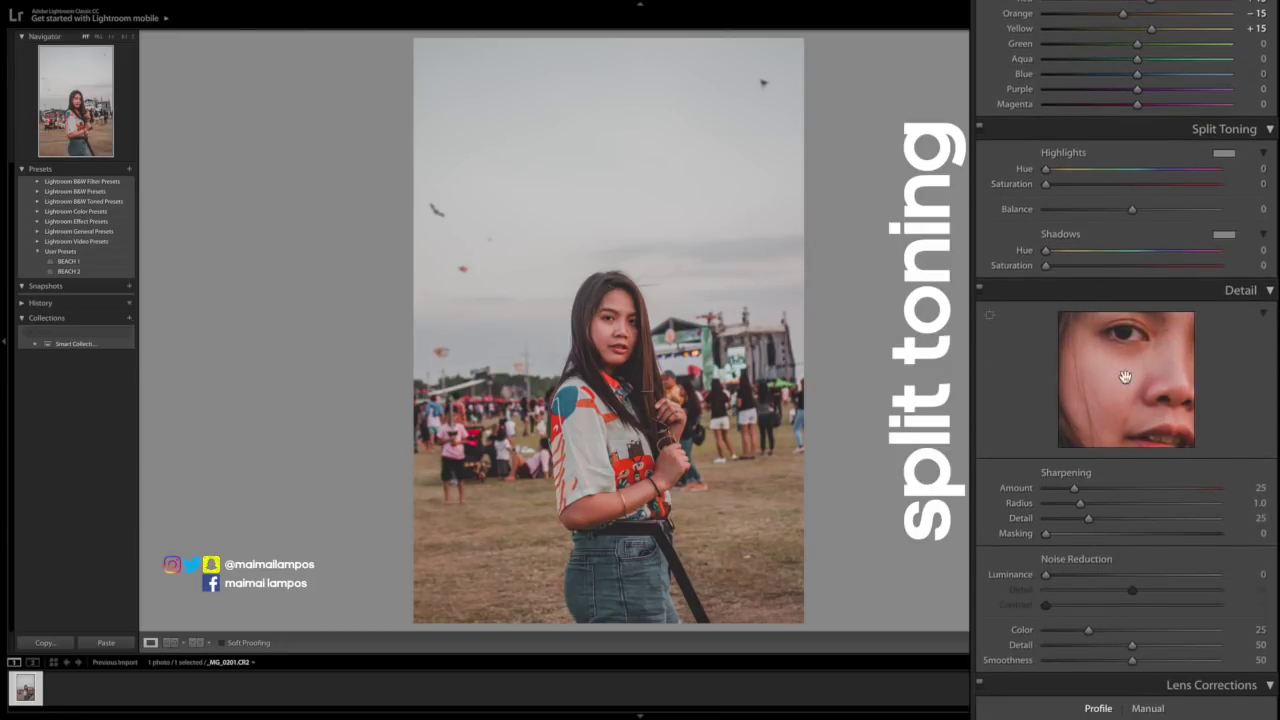
{"action": "left_click_drag", "start_coordinate": [1047, 170], "coordinate": [1119, 173]}
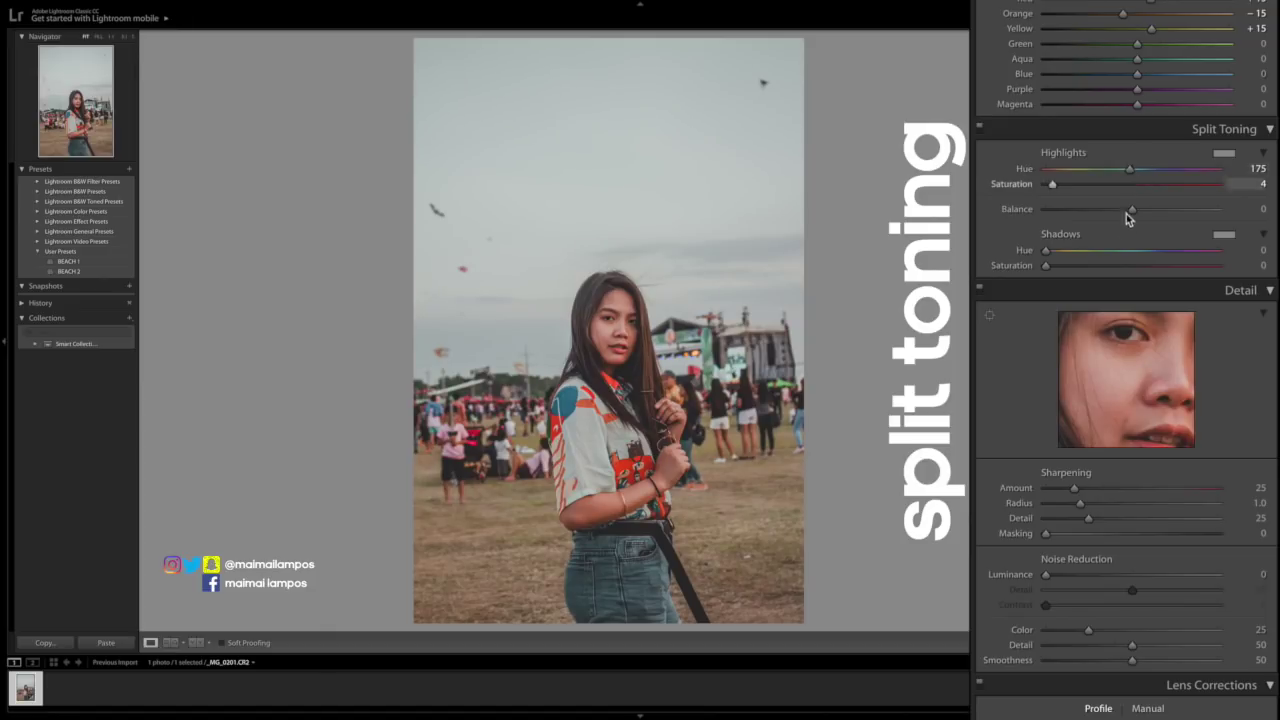
Set the Luminance noise reduction to 20
{"action": "scroll", "coordinate": [1128, 220], "scroll_direction": "down", "scroll_amount": 5}
{"action": "scroll", "coordinate": [1128, 232], "scroll_direction": "down", "scroll_amount": 3}
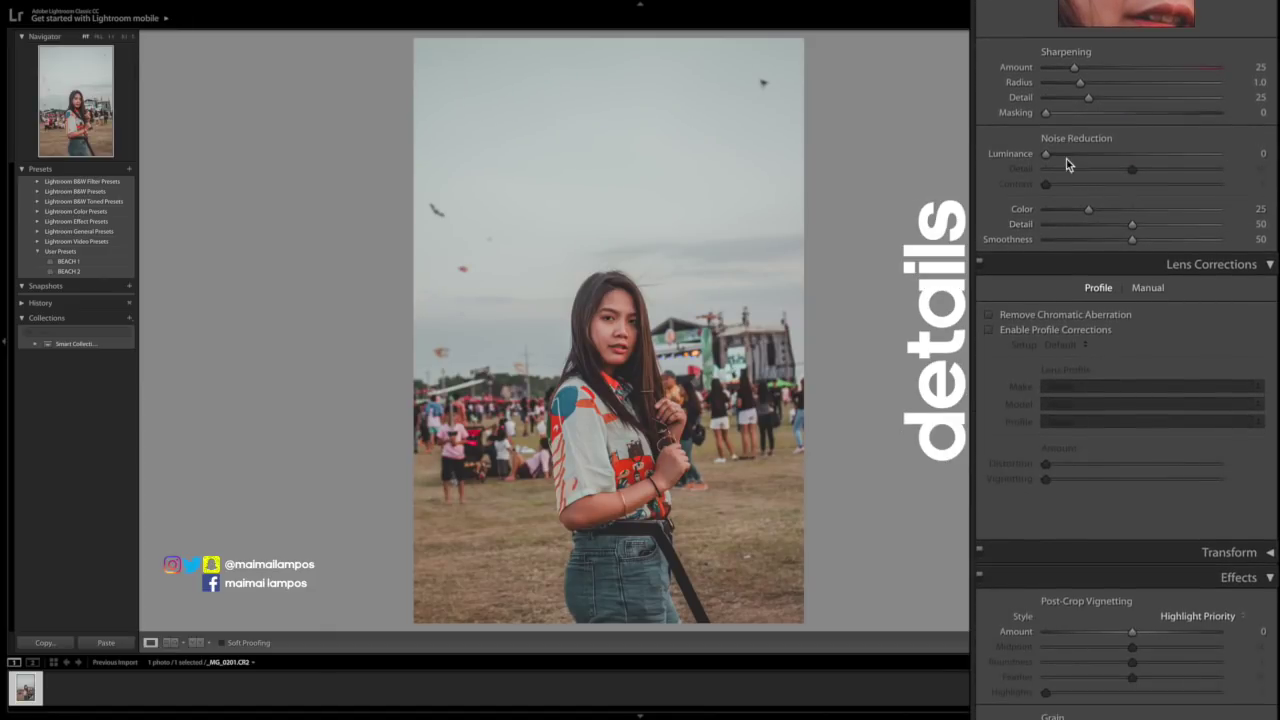
{"action": "left_click_drag", "start_coordinate": [1062, 159], "coordinate": [1078, 160]}
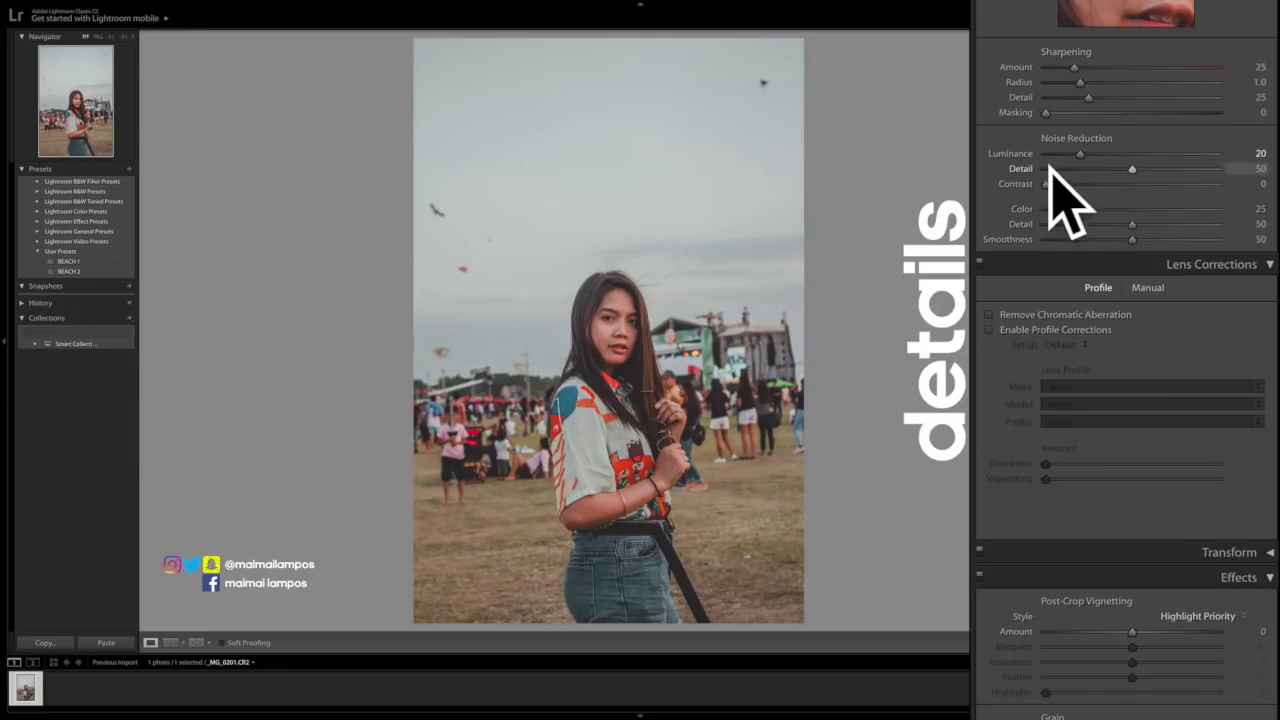
Darken the photo's edges with a post-crop vignette Amount of −16
{"action": "scroll", "coordinate": [1053, 262], "scroll_direction": "down", "scroll_amount": 3}
{"action": "scroll", "coordinate": [1053, 261], "scroll_direction": "down", "scroll_amount": 3}
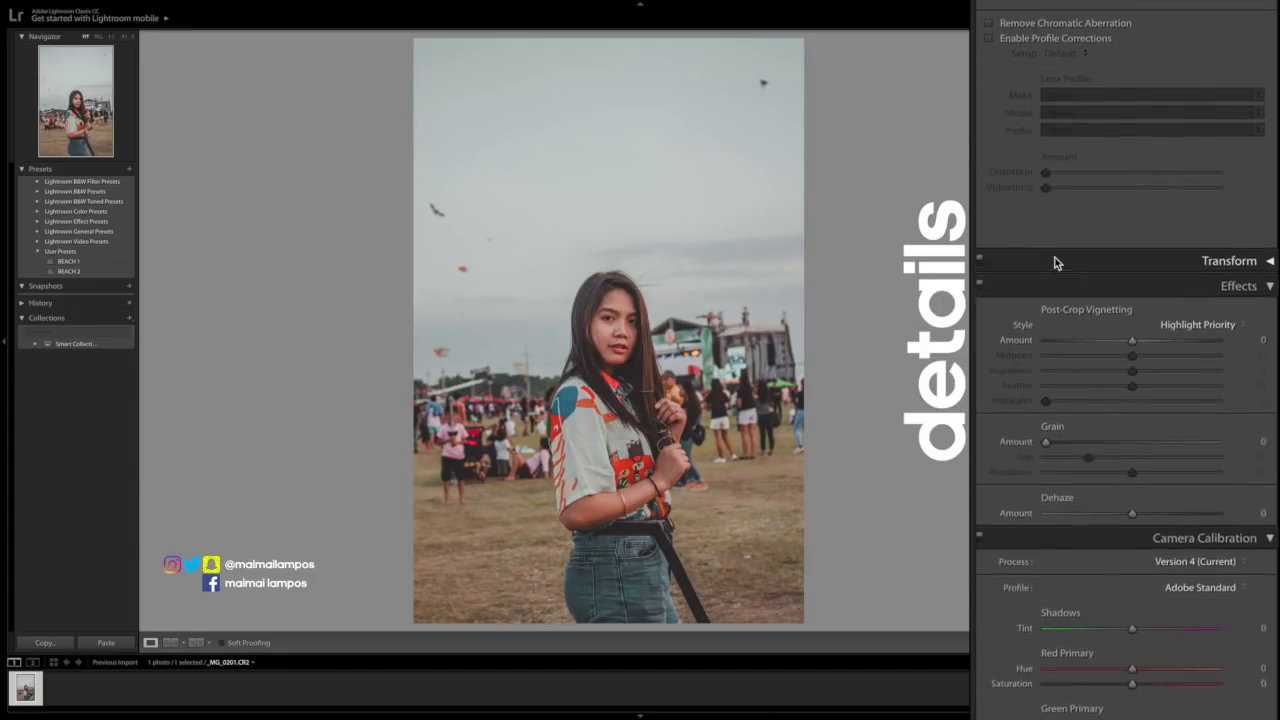
{"action": "left_click_drag", "start_coordinate": [1132, 343], "coordinate": [1123, 348]}
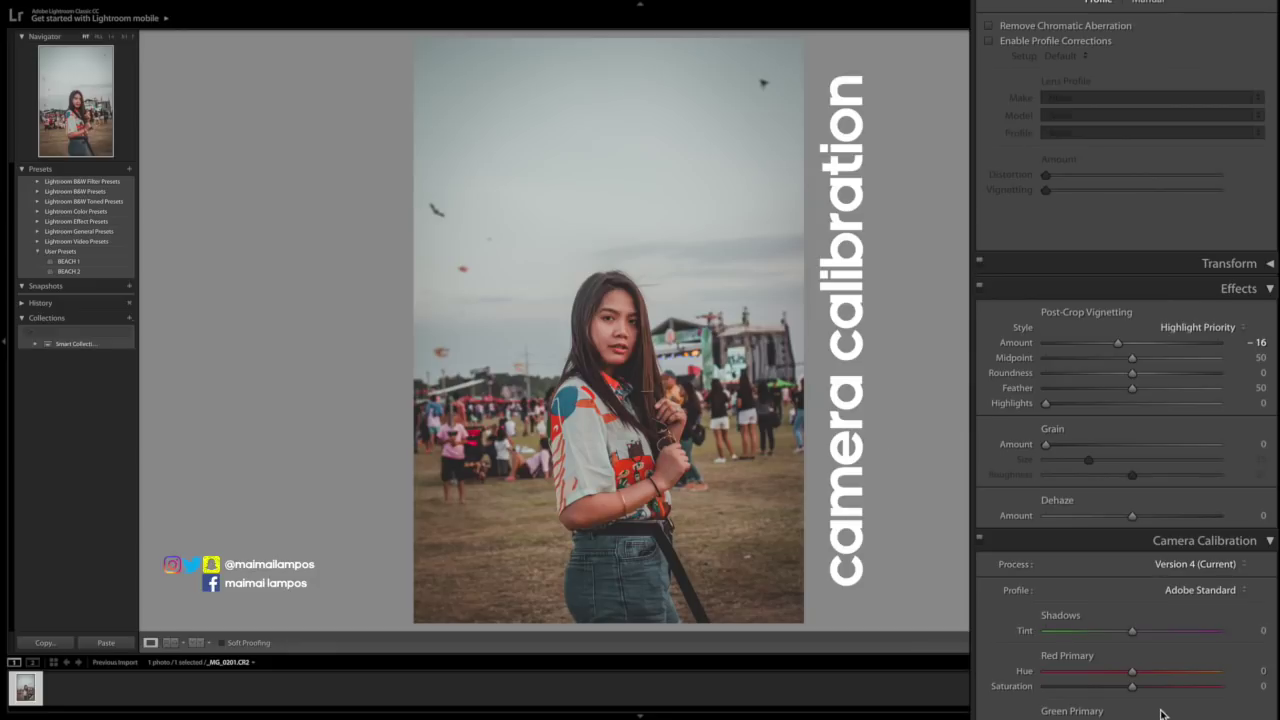
Set the camera calibration to Red Primary Hue +16, Green Primary Hue +22 and Saturation −7, Blue Primary Hue −8 and Saturation −24
{"action": "mouse_move", "coordinate": [1081, 471]}
{"action": "left_mouse_down"}
{"action": "mouse_move", "coordinate": [1126, 474]}
{"action": "mouse_move", "coordinate": [1104, 478]}
{"action": "left_mouse_up"}
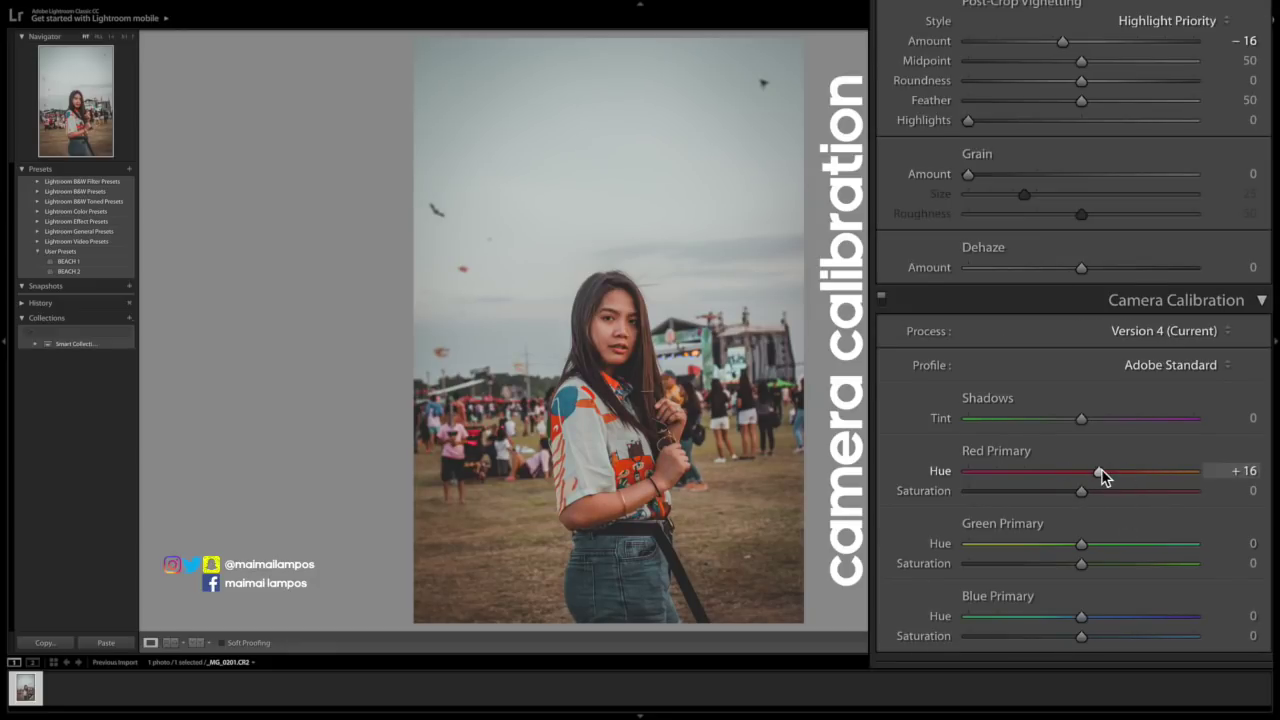
{"action": "left_click_drag", "start_coordinate": [1081, 545], "coordinate": [1105, 545]}
{"action": "left_click_drag", "start_coordinate": [1081, 617], "coordinate": [1053, 638]}
{"action": "mouse_move", "coordinate": [1081, 563]}
{"action": "left_mouse_down"}
{"action": "mouse_move", "coordinate": [1040, 568]}
{"action": "mouse_move", "coordinate": [1074, 568]}
{"action": "left_mouse_up"}
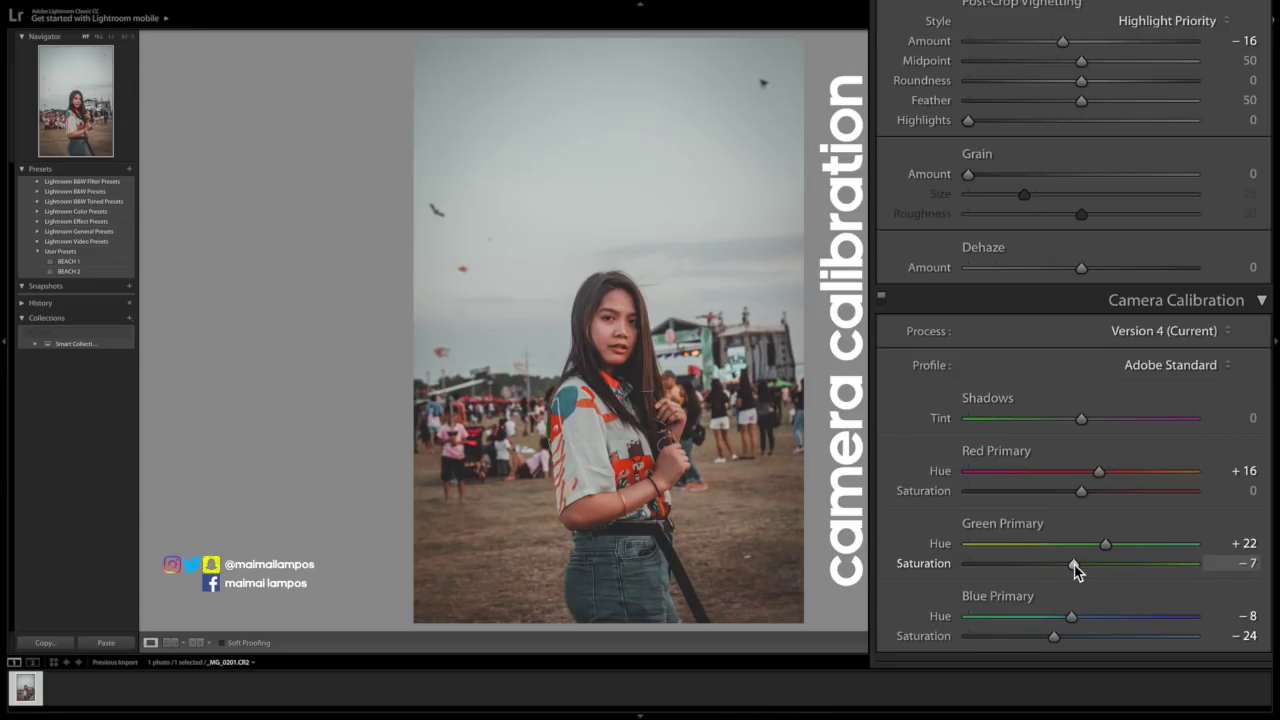
Switch the tone curve to the Blue channel and add control points at about its quarter and three-quarter marks
{"action": "scroll", "coordinate": [955, 372], "scroll_direction": "up", "scroll_amount": 20}
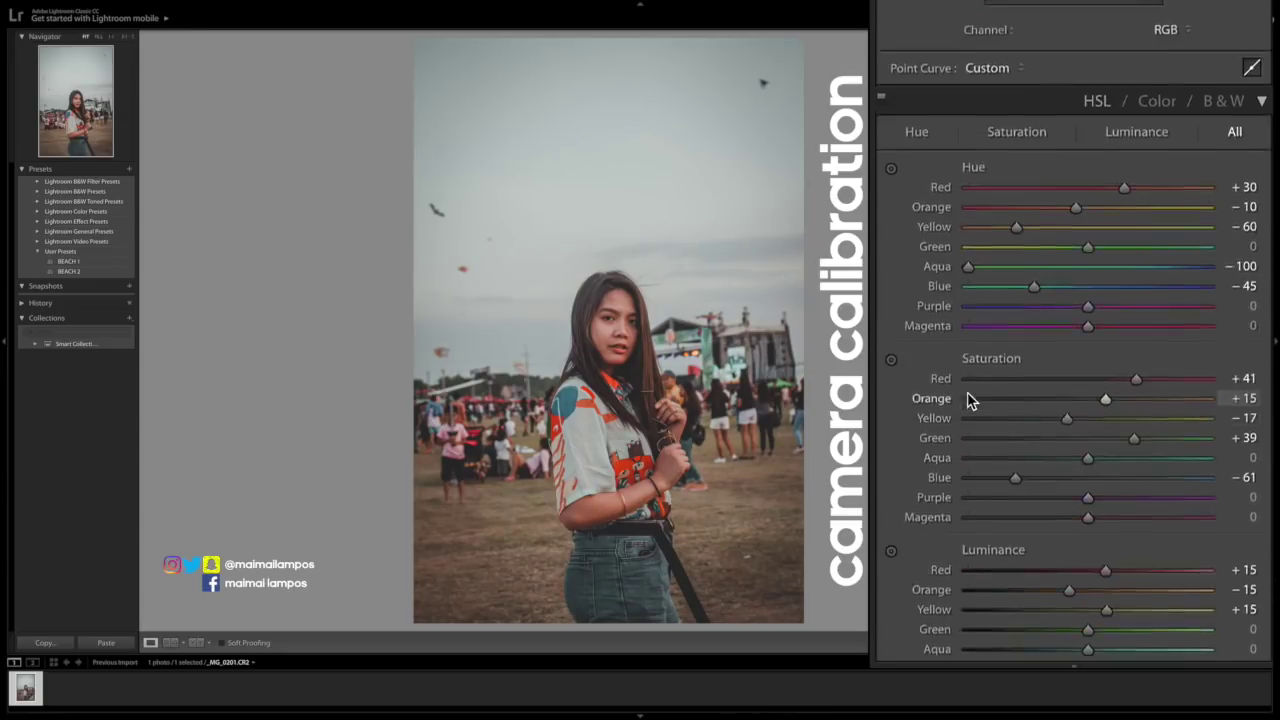
{"action": "scroll", "coordinate": [967, 392], "scroll_direction": "up", "scroll_amount": 10}
{"action": "scroll", "coordinate": [1243, 577], "scroll_direction": "down", "scroll_amount": 1}
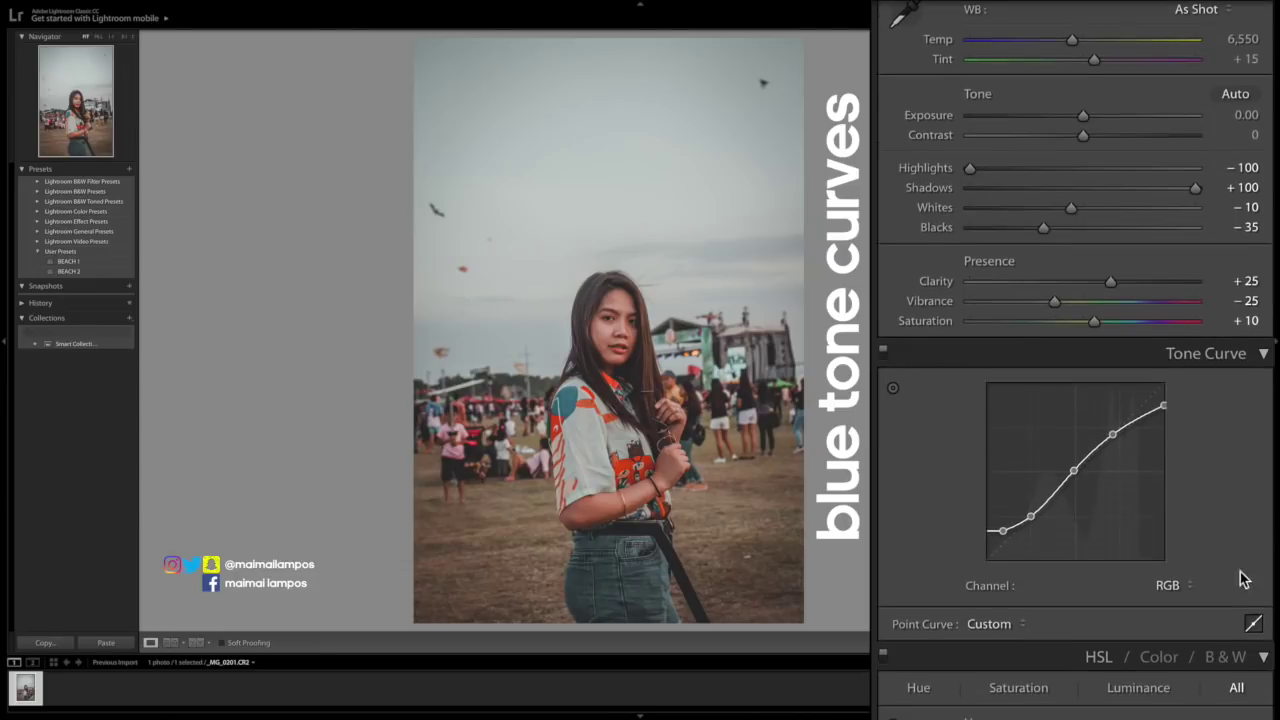
{"action": "left_click", "coordinate": [1175, 582]}
{"action": "left_click", "coordinate": [1172, 626]}
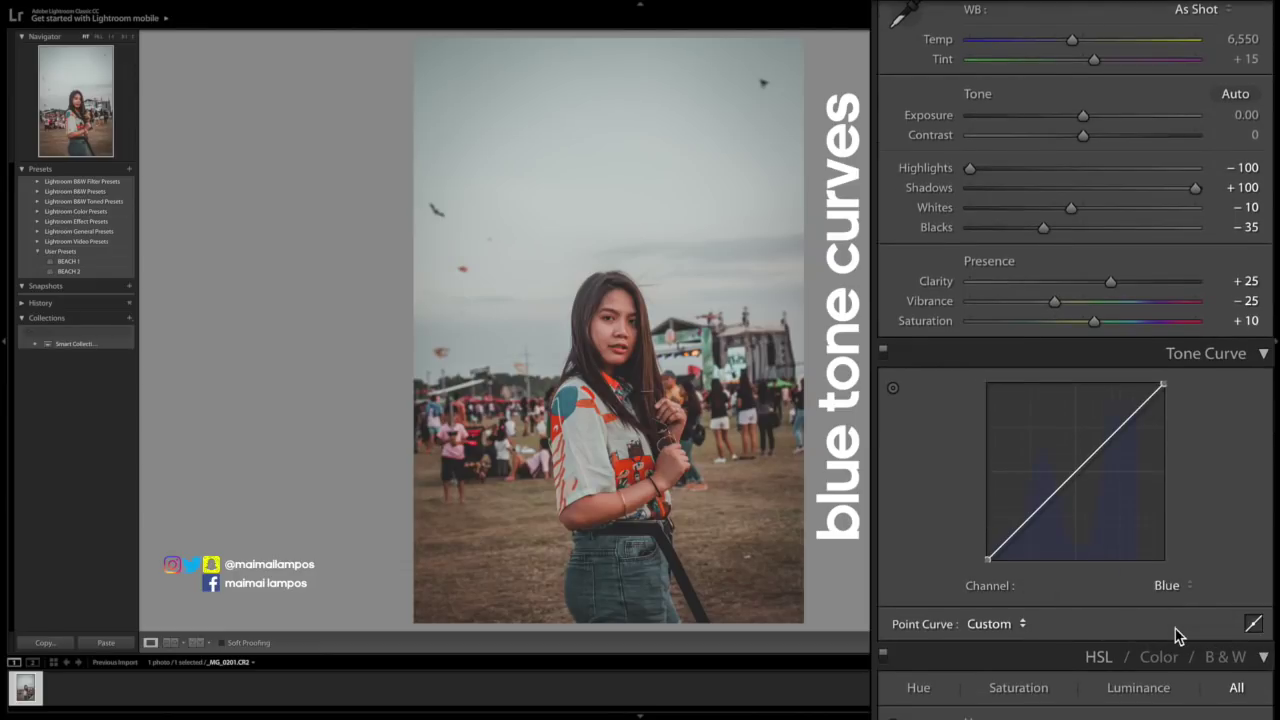
{"action": "left_click", "coordinate": [1031, 516]}
{"action": "left_click", "coordinate": [1116, 430]}
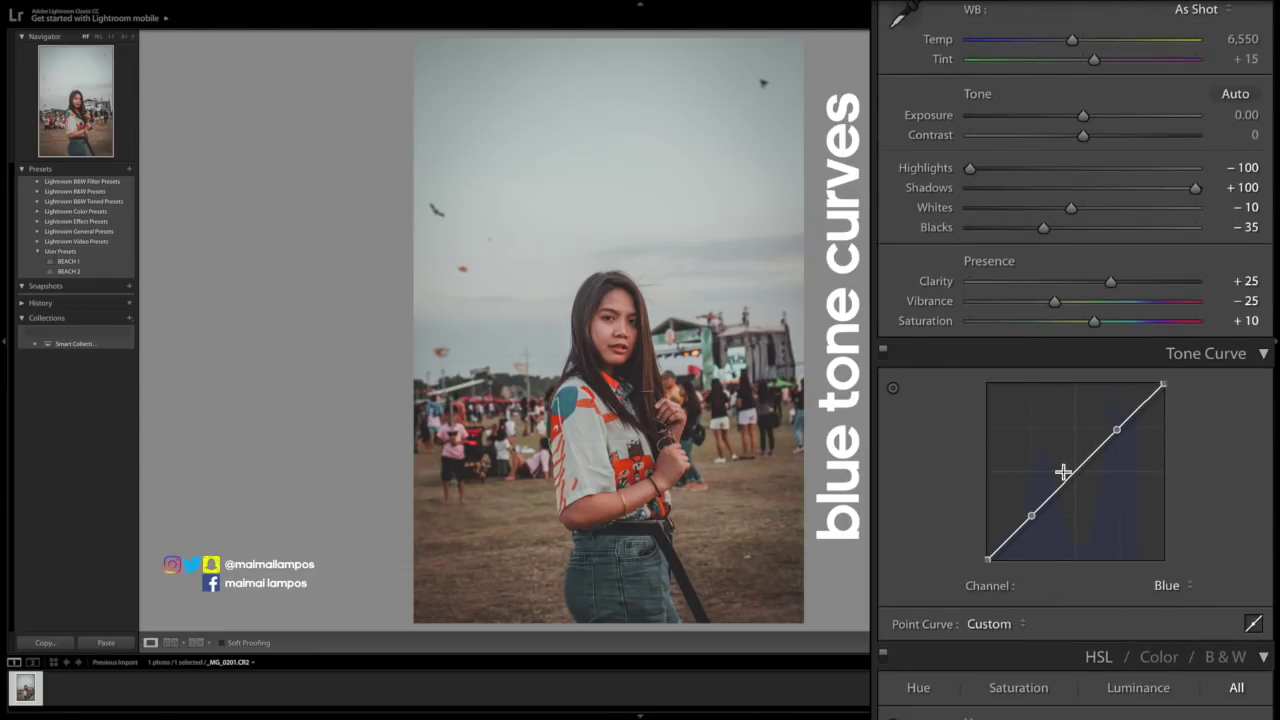
Raise the Blue curve's lower point slightly above the diagonal and pull its upper point slightly below it
{"action": "left_click_drag", "start_coordinate": [1031, 516], "coordinate": [1030, 511]}
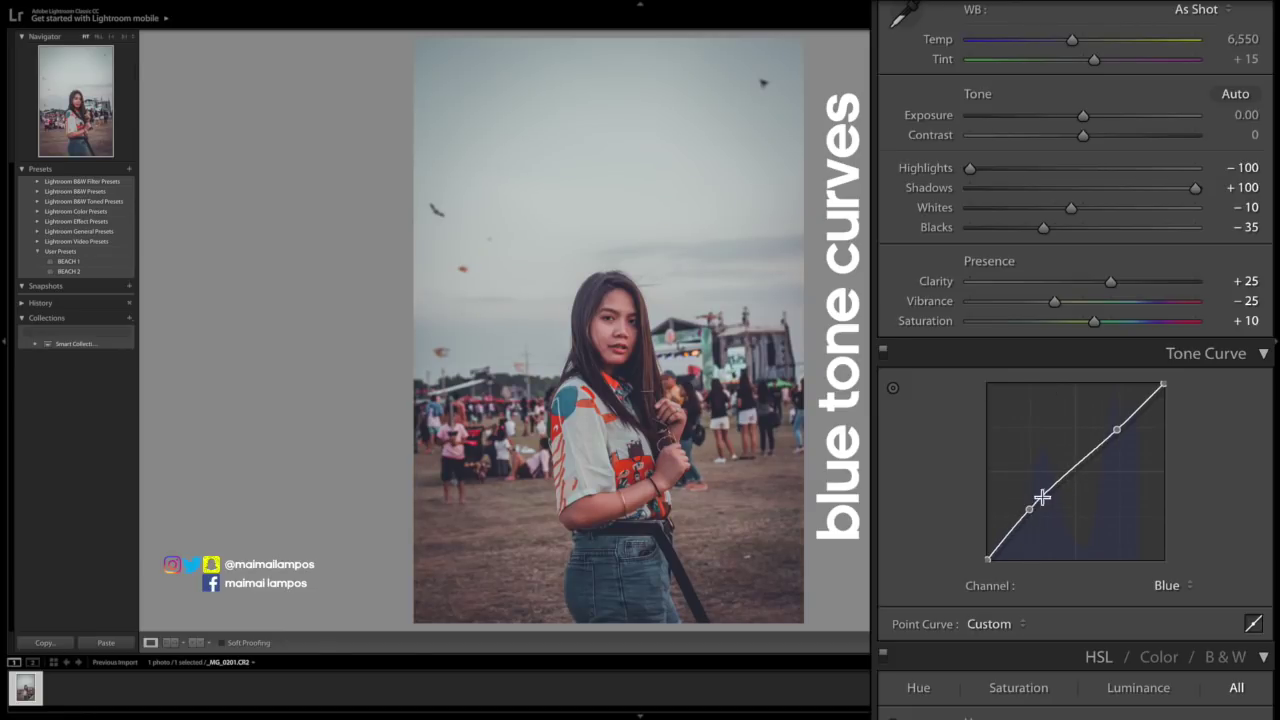
{"action": "scroll", "coordinate": [1120, 420], "scroll_direction": "down", "scroll_amount": 2}
{"action": "mouse_move", "coordinate": [1116, 357]}
{"action": "left_mouse_down"}
{"action": "mouse_move", "coordinate": [1122, 370]}
{"action": "mouse_move", "coordinate": [1120, 358]}
{"action": "left_mouse_up"}
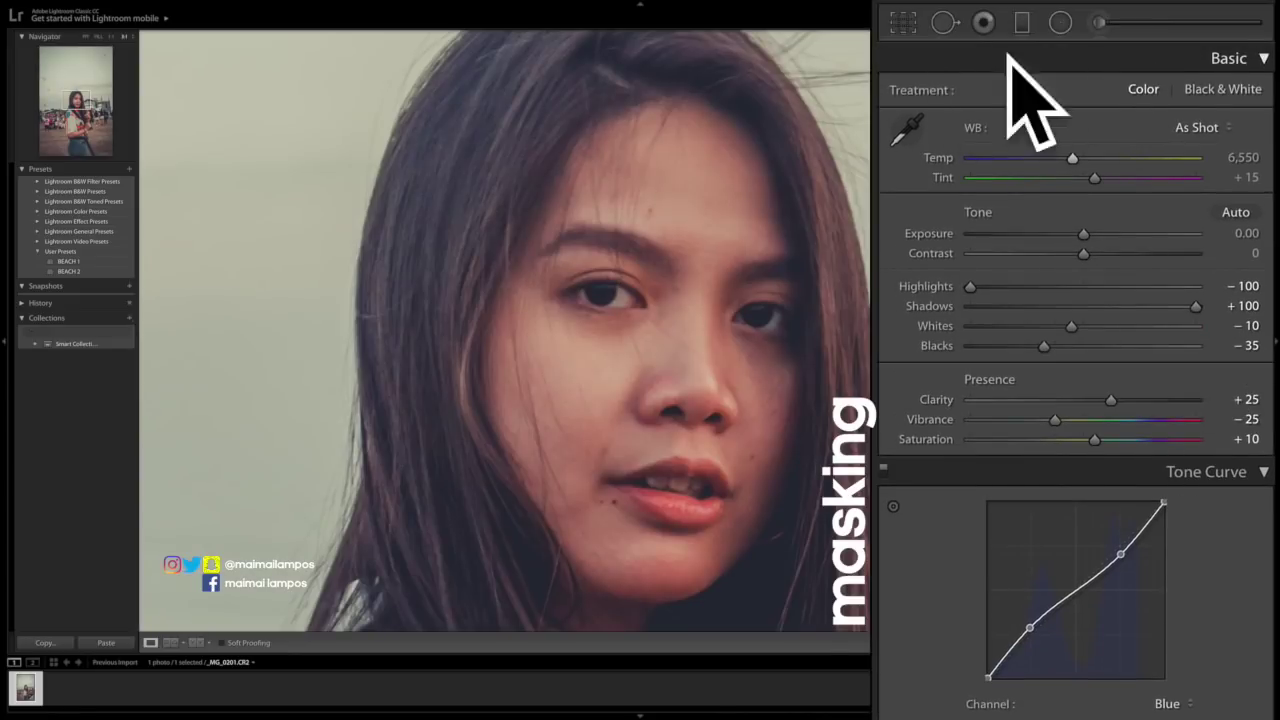
Place a small inverted radial filter with 0.70 Exposure on the eye nearer the photo's center-left and switch its mask to brush editing
{"action": "left_click", "coordinate": [1060, 23]}
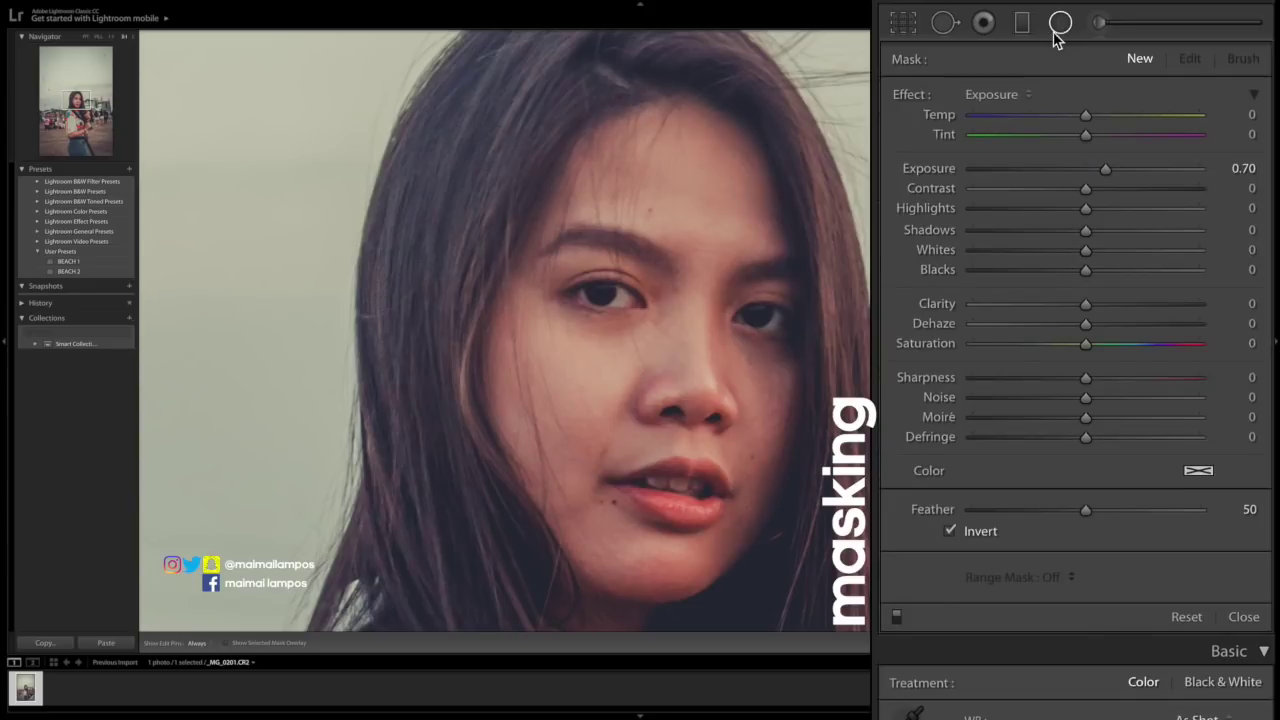
{"action": "left_click_drag", "start_coordinate": [620, 289], "coordinate": [627, 300]}
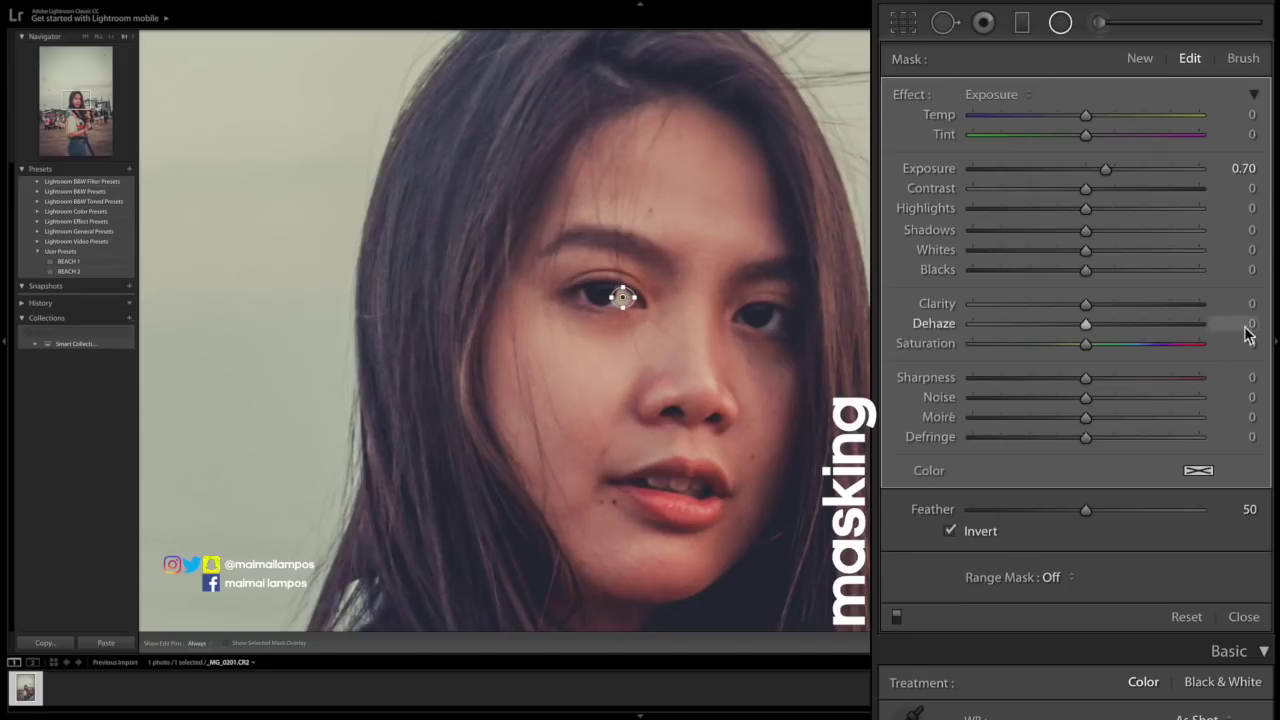
{"action": "left_click", "coordinate": [1243, 59]}
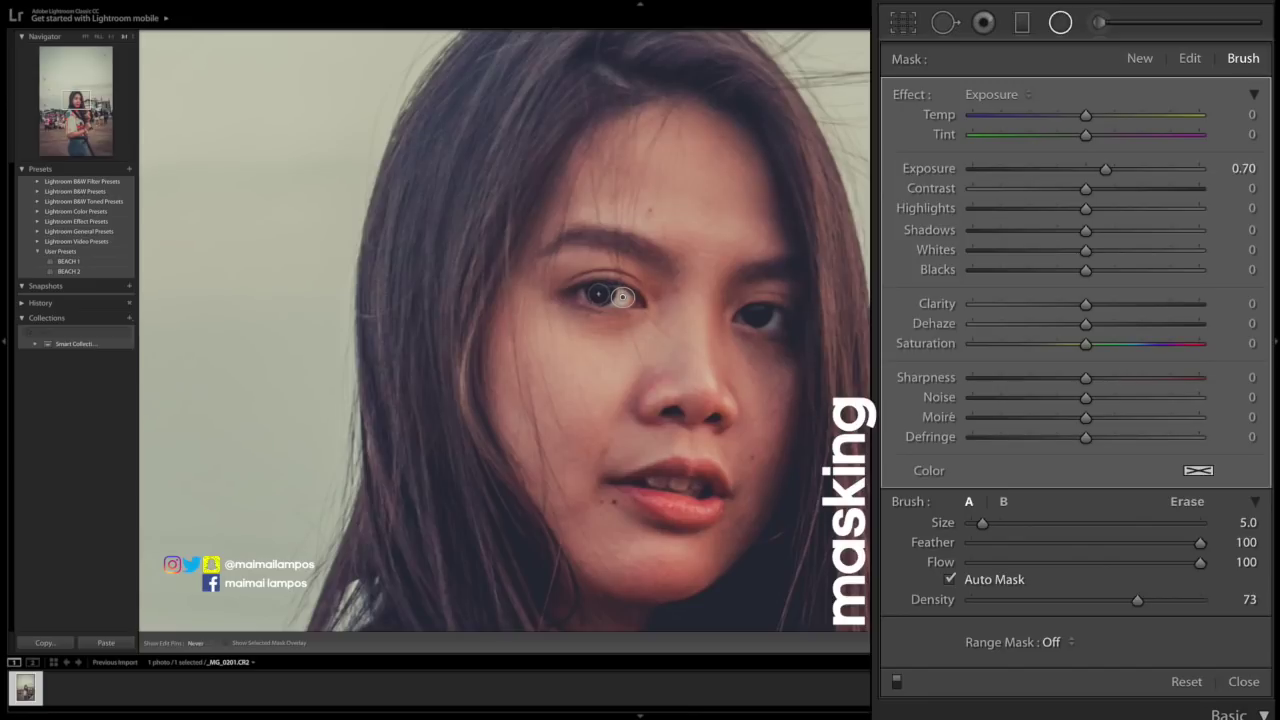
Try brightening the eyes with brush strokes at a reduced size of 2.0 to 3.0, and undo the added strokes
{"action": "scroll", "coordinate": [622, 297], "scroll_direction": "down", "scroll_amount": 2}
{"action": "key", "text": "h"}
{"action": "scroll", "coordinate": [622, 297], "scroll_direction": "down", "scroll_amount": 3}
{"action": "key", "text": "ctrl+z"}
{"action": "scroll", "coordinate": [622, 297], "scroll_direction": "up", "scroll_amount": 3}
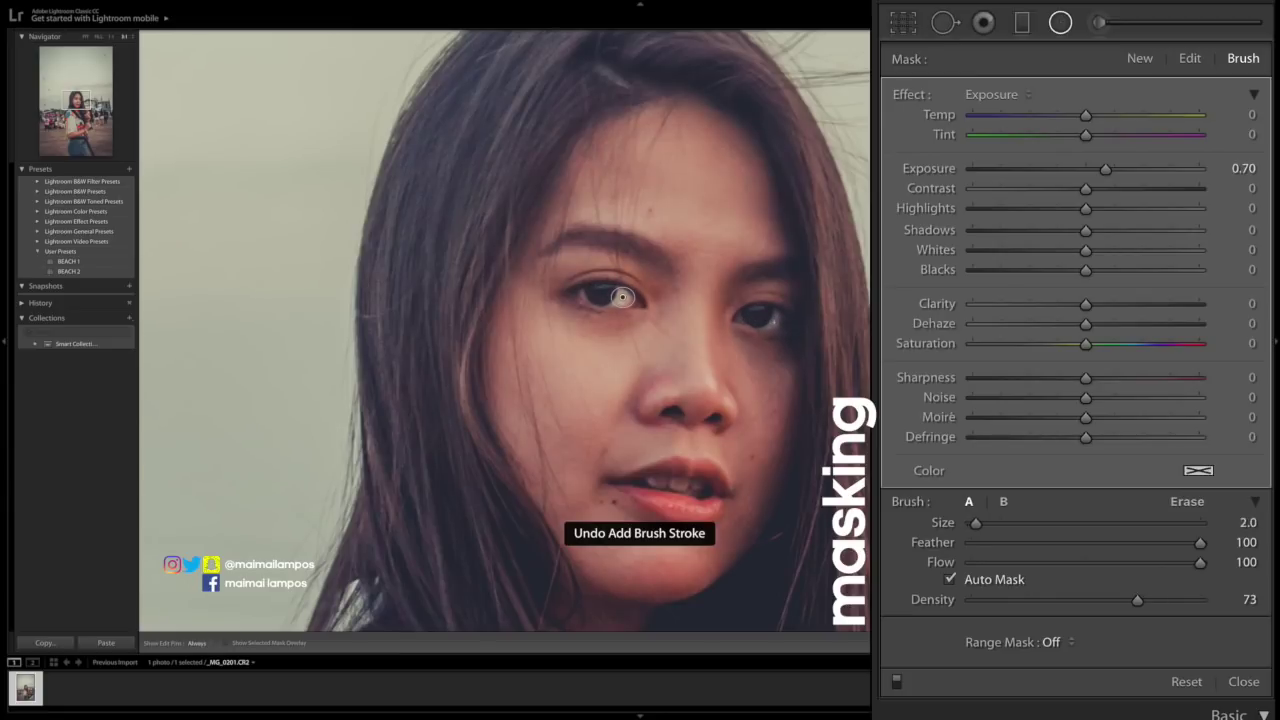
{"action": "key", "text": "h"}
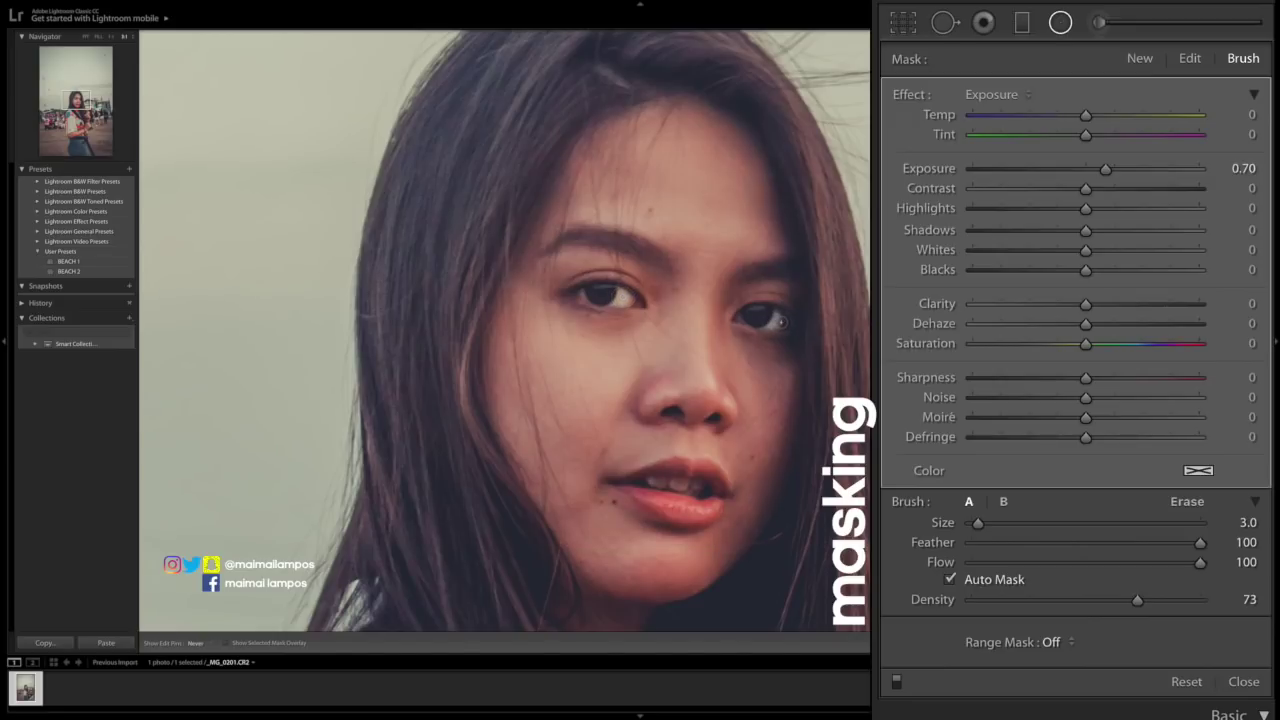
{"action": "key", "text": "ctrl+z"}
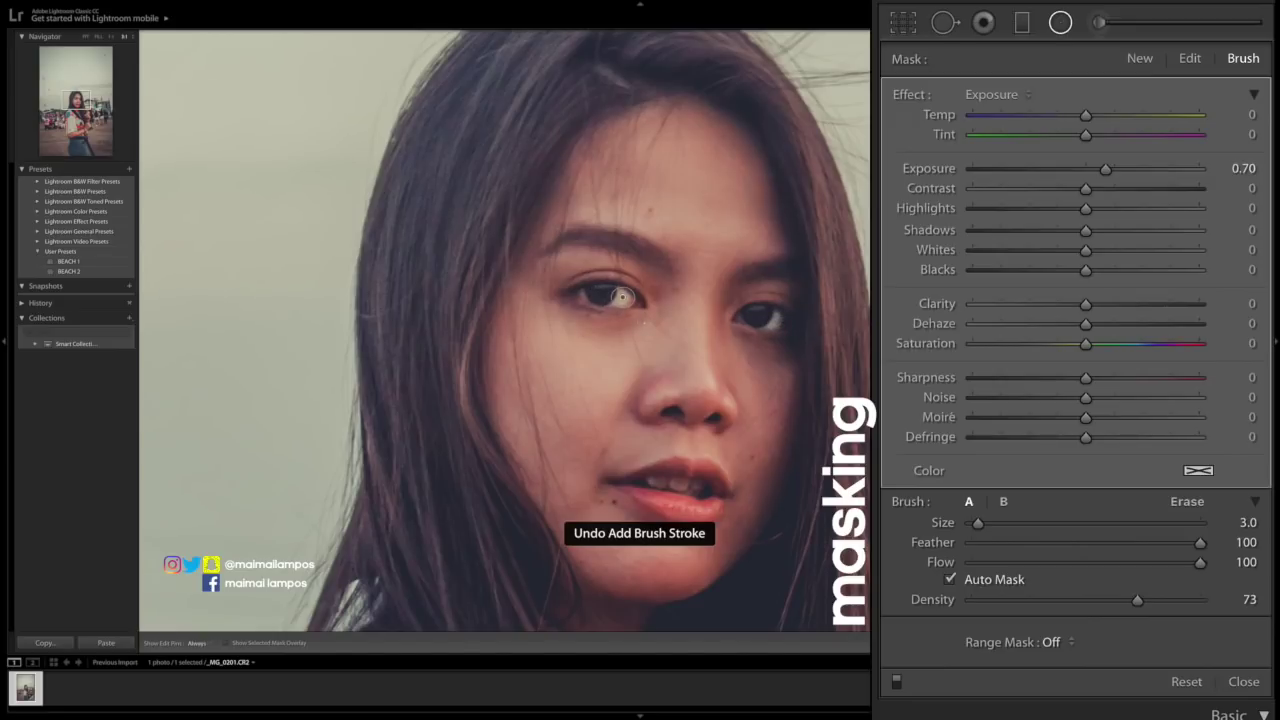
Brush the 0.70 Exposure over the woman's forearm and hand at brush size 4.0 and close the radial filter
{"action": "key", "text": "z"}
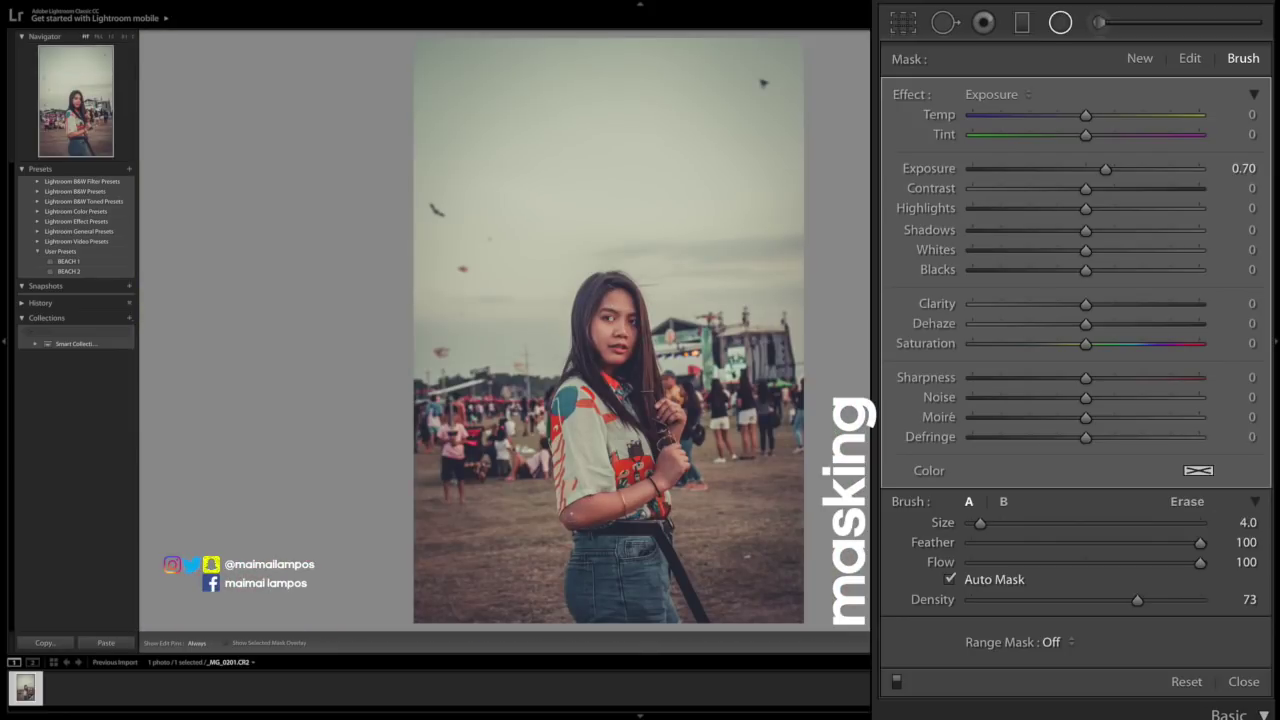
{"action": "mouse_move", "coordinate": [565, 517]}
{"action": "left_mouse_down"}
{"action": "mouse_move", "coordinate": [664, 484]}
{"action": "mouse_move", "coordinate": [676, 464]}
{"action": "left_mouse_up"}
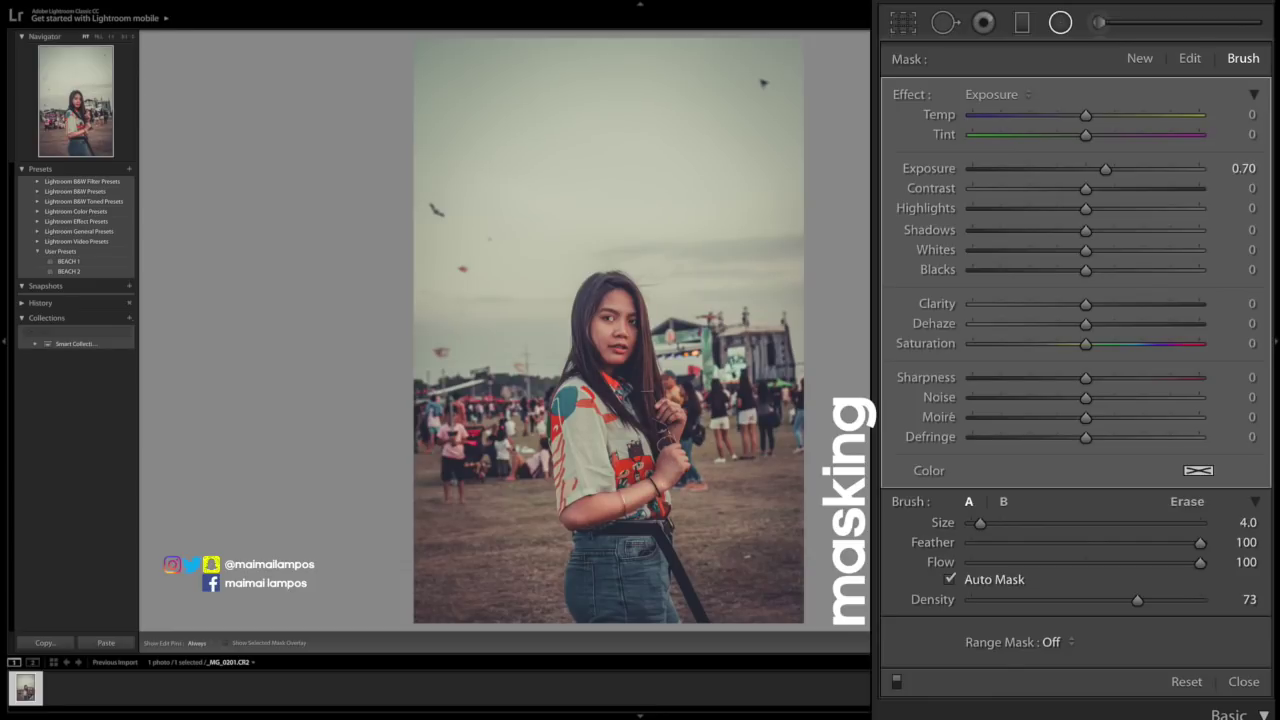
{"action": "left_click", "coordinate": [1244, 682]}
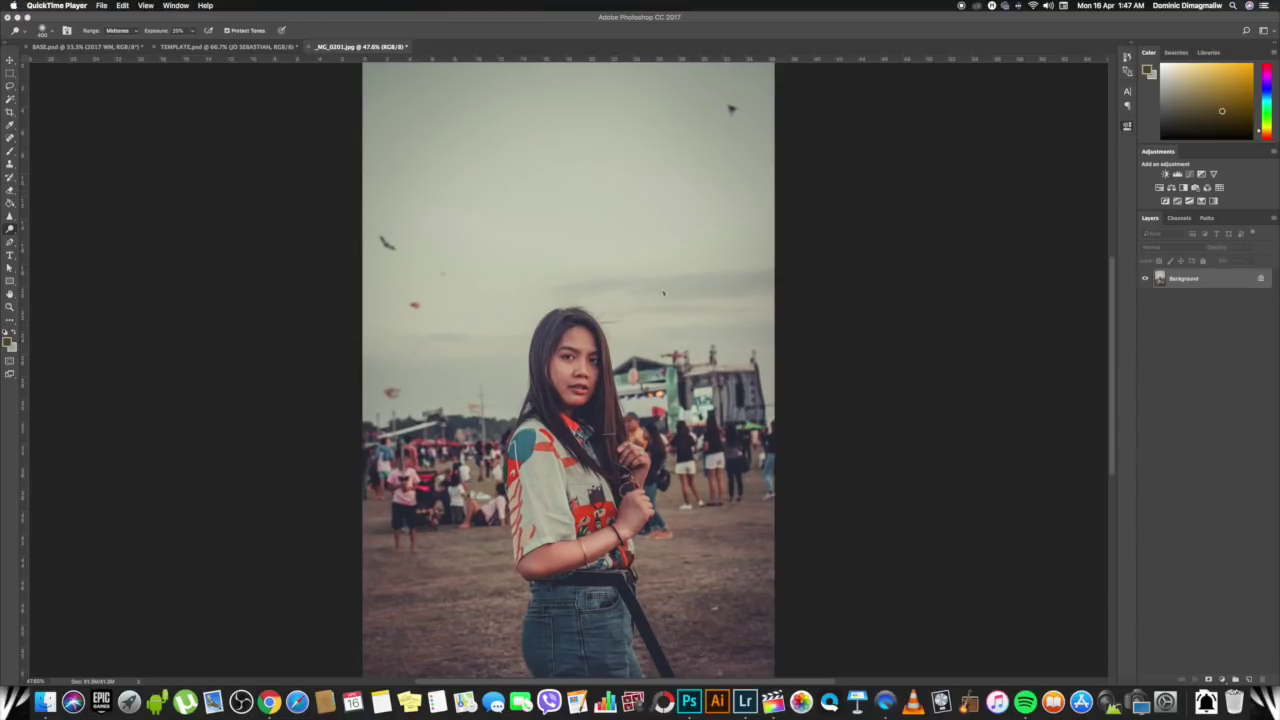
In Photoshop, add a Color Lookup adjustment layer above the Background layer and enlarge its properties area
{"action": "left_click", "coordinate": [1217, 280]}
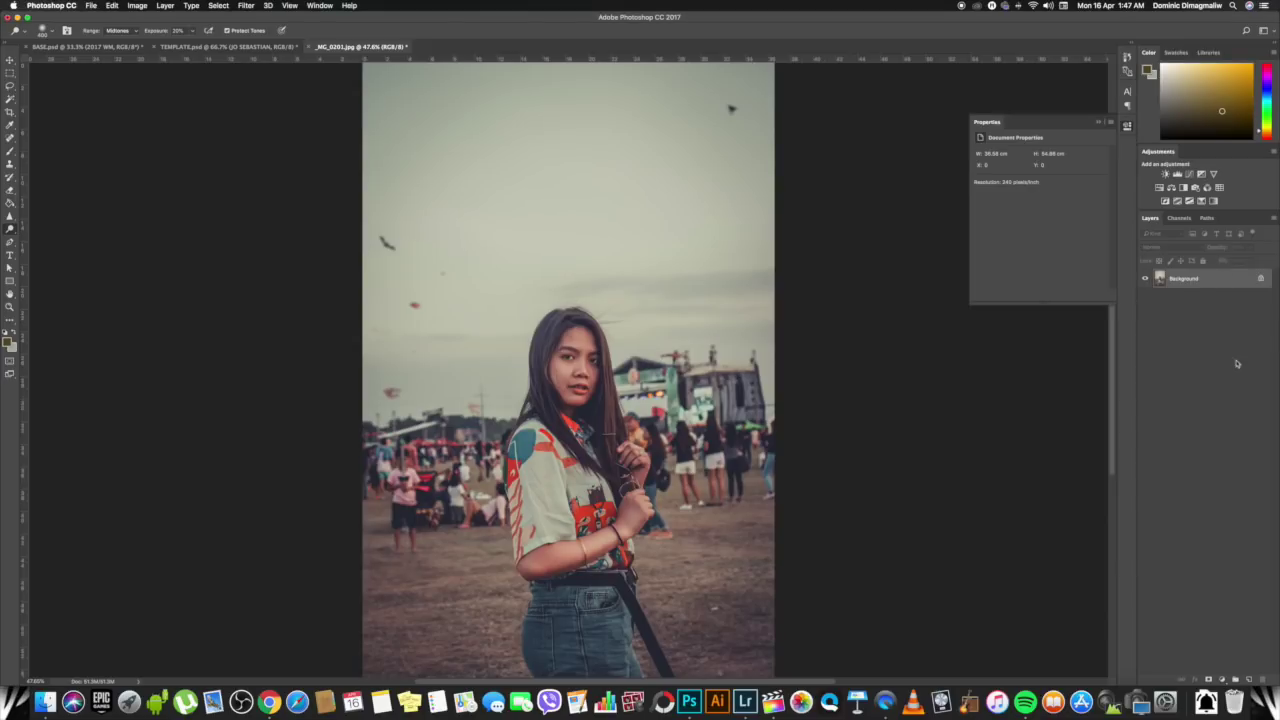
{"action": "left_click", "coordinate": [1224, 679]}
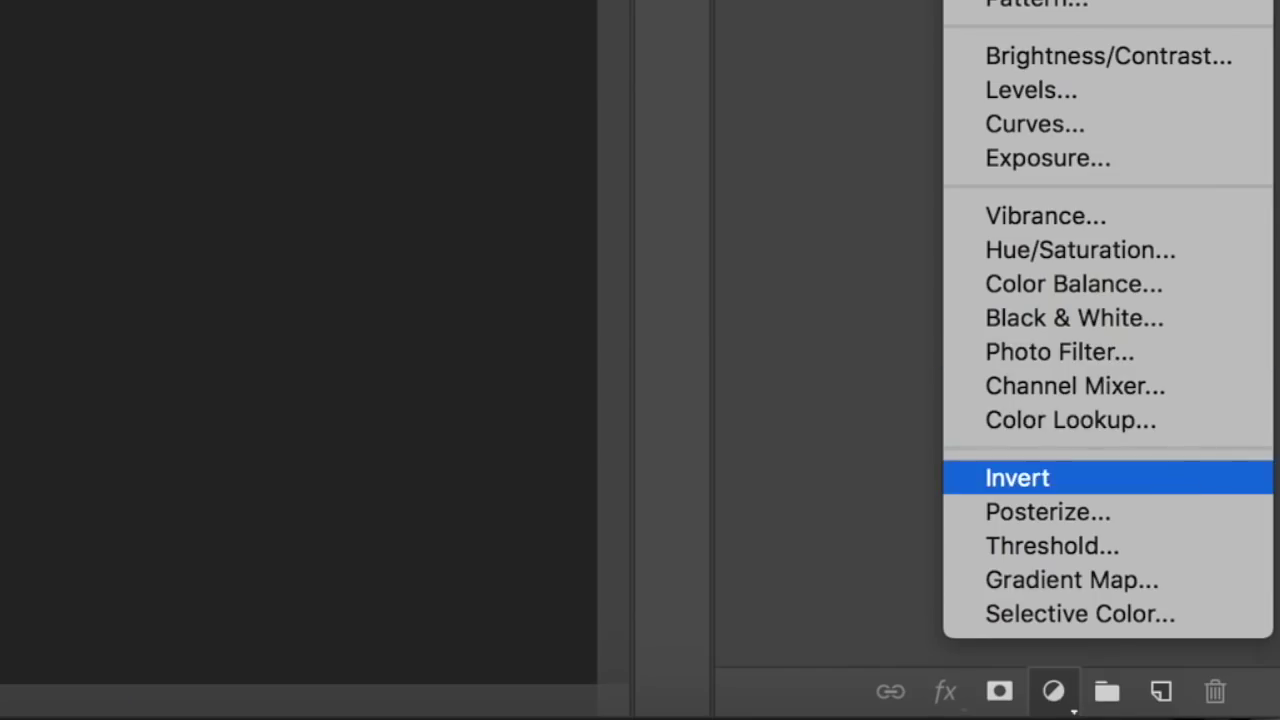
{"action": "left_click", "coordinate": [1065, 433]}
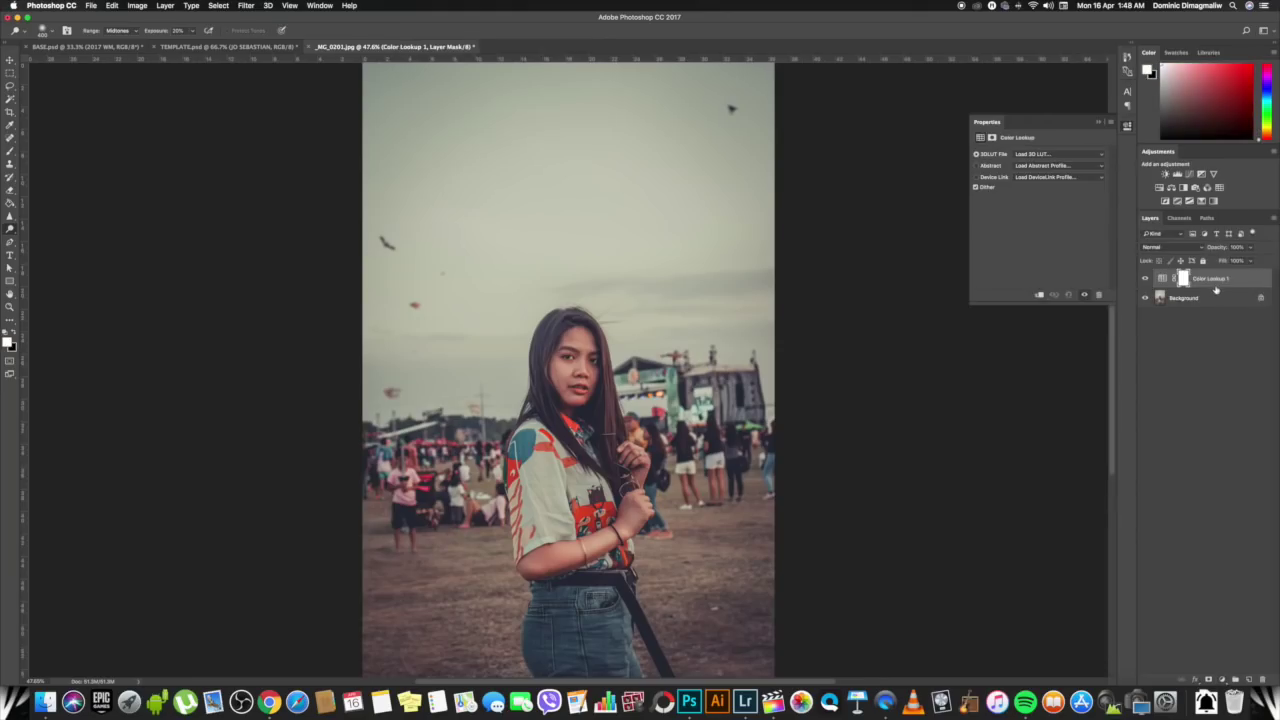
{"action": "left_click_drag", "start_coordinate": [972, 305], "coordinate": [920, 326]}
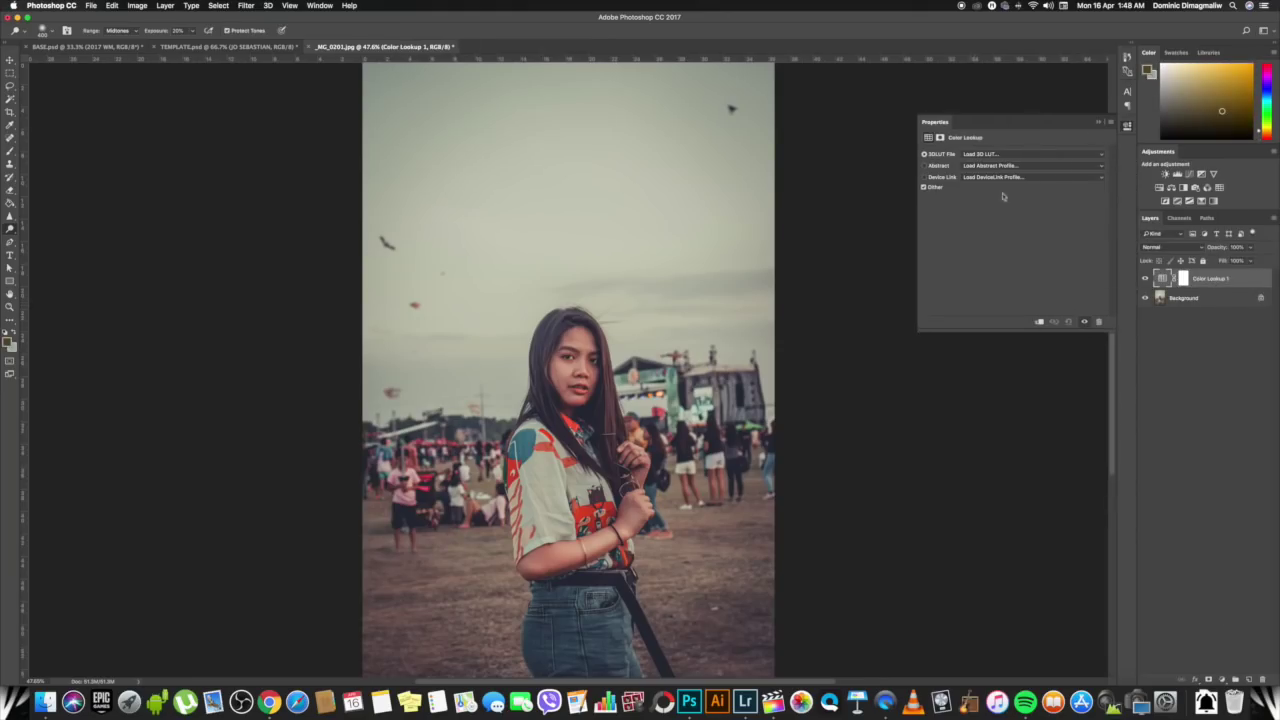
Apply the Kodak 5218 Kodak 2383 (by Adobe).cube 3D LUT to the Color Lookup layer and set the layer's opacity to 50%
{"action": "left_click", "coordinate": [1010, 155]}
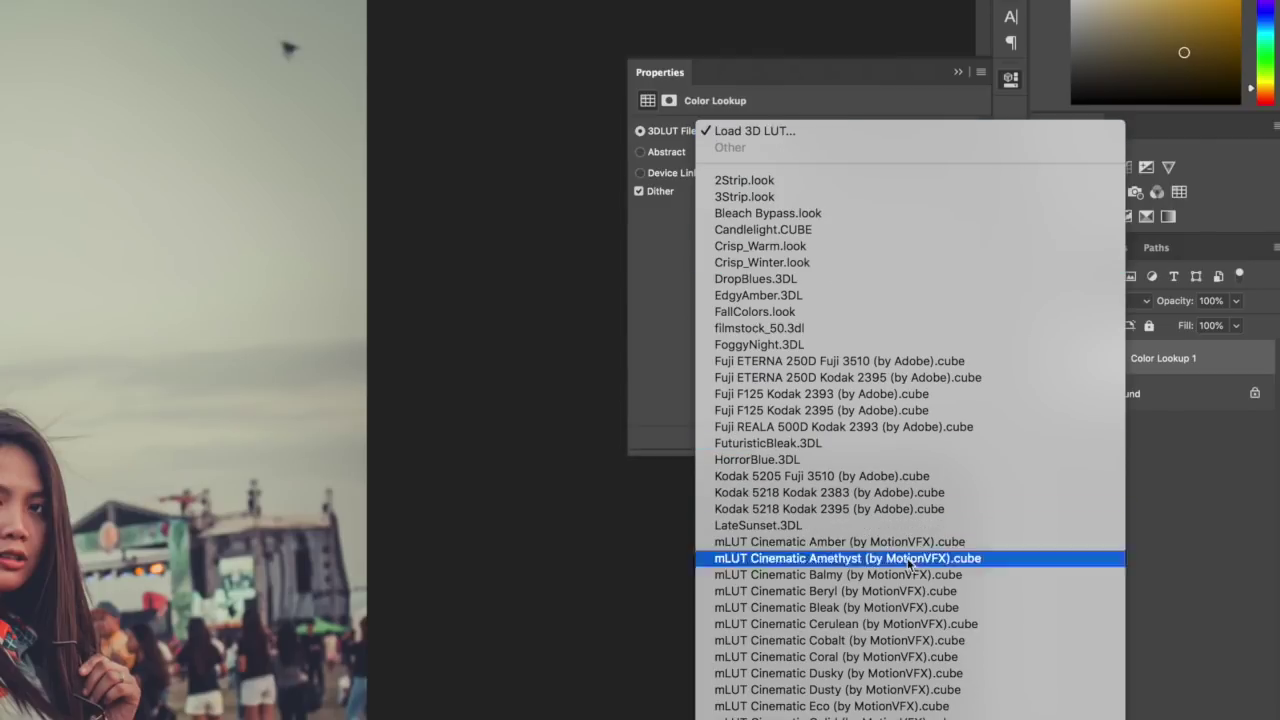
{"action": "left_click", "coordinate": [772, 496]}
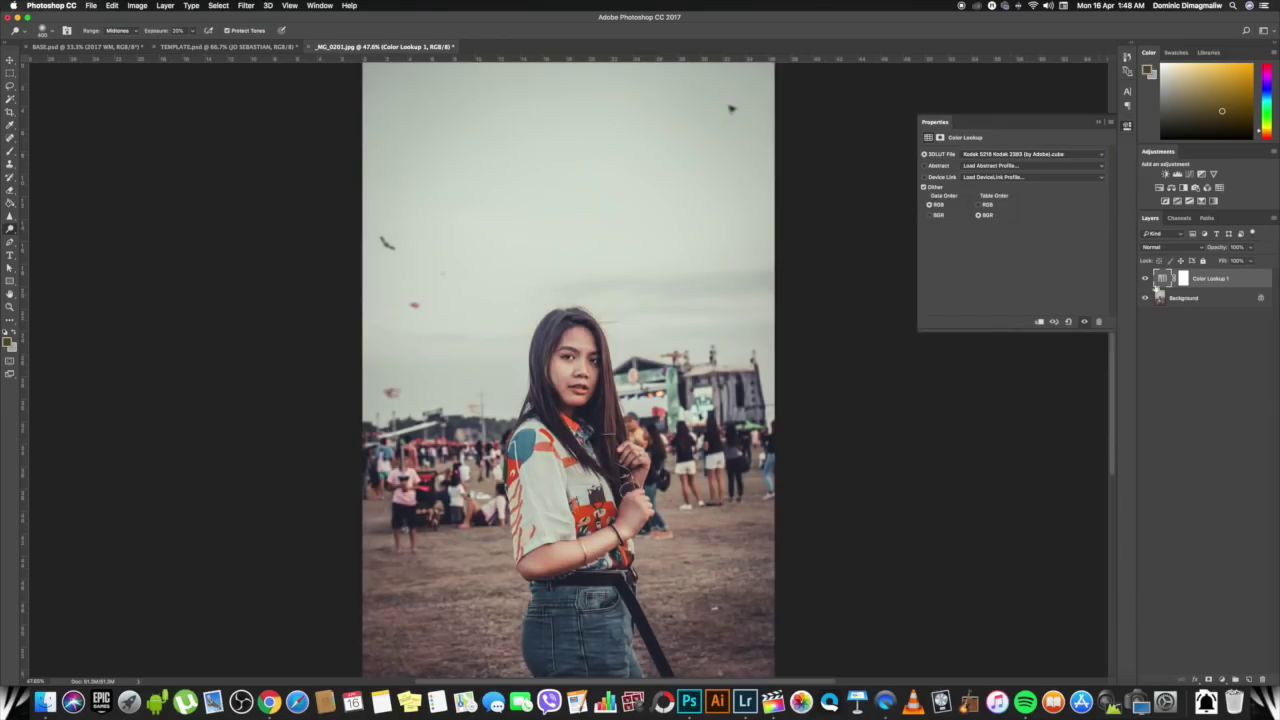
{"action": "type", "text": "50"}
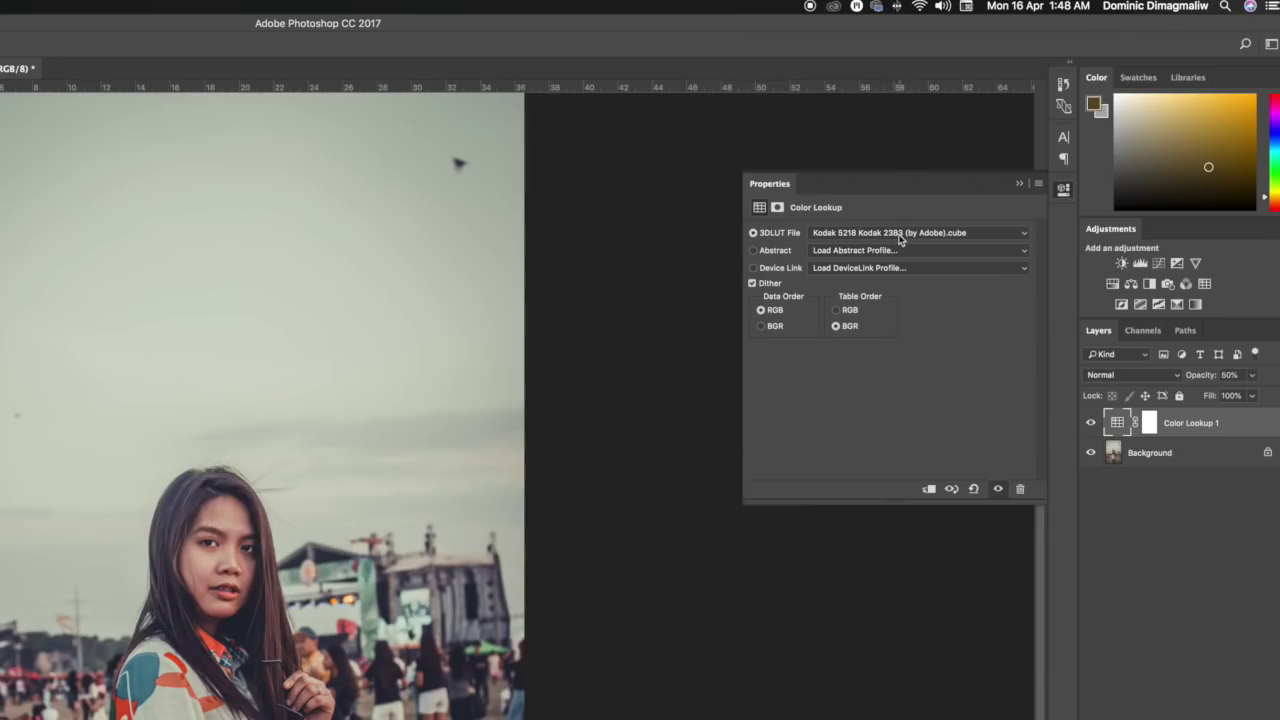
Load IWLTBAP Humble - Standard.cube from the HUMBLE LUTs folder's LUTs by IWLTBAP (CUBE) subfolder on AP HD as the Color Lookup layer's 3D LUT
{"action": "left_click", "coordinate": [899, 238]}
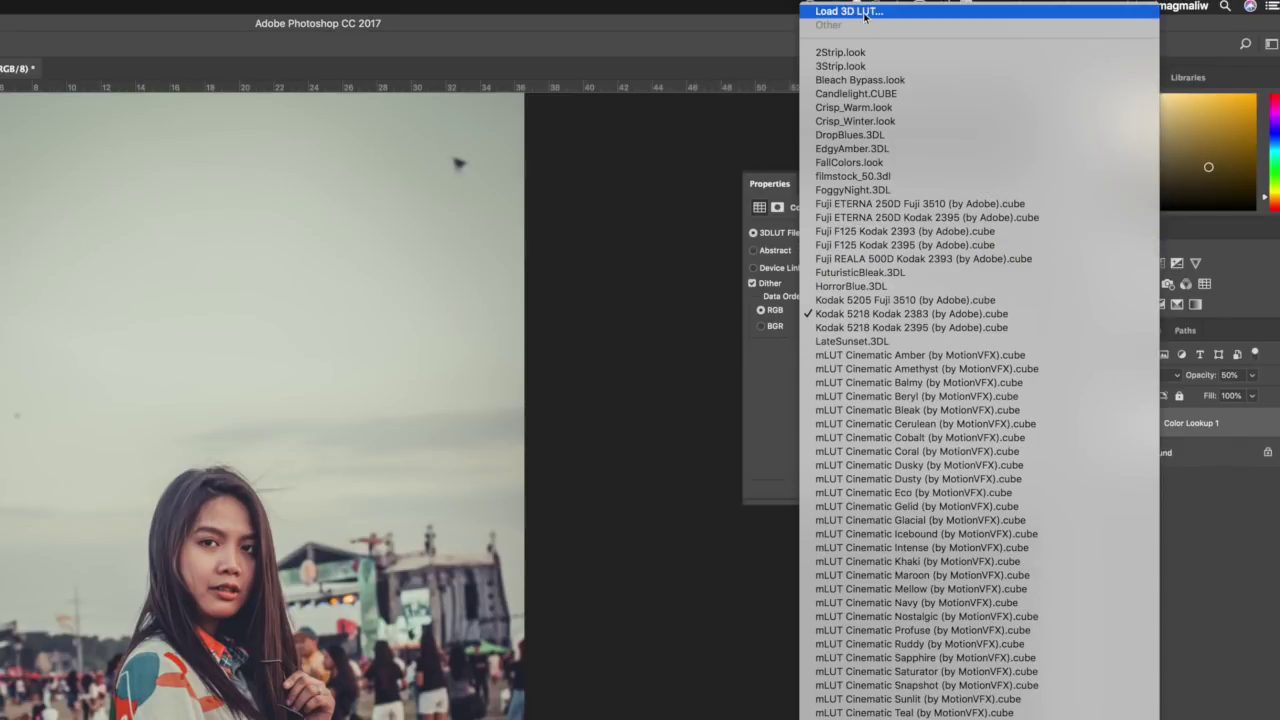
{"action": "left_click", "coordinate": [864, 12]}
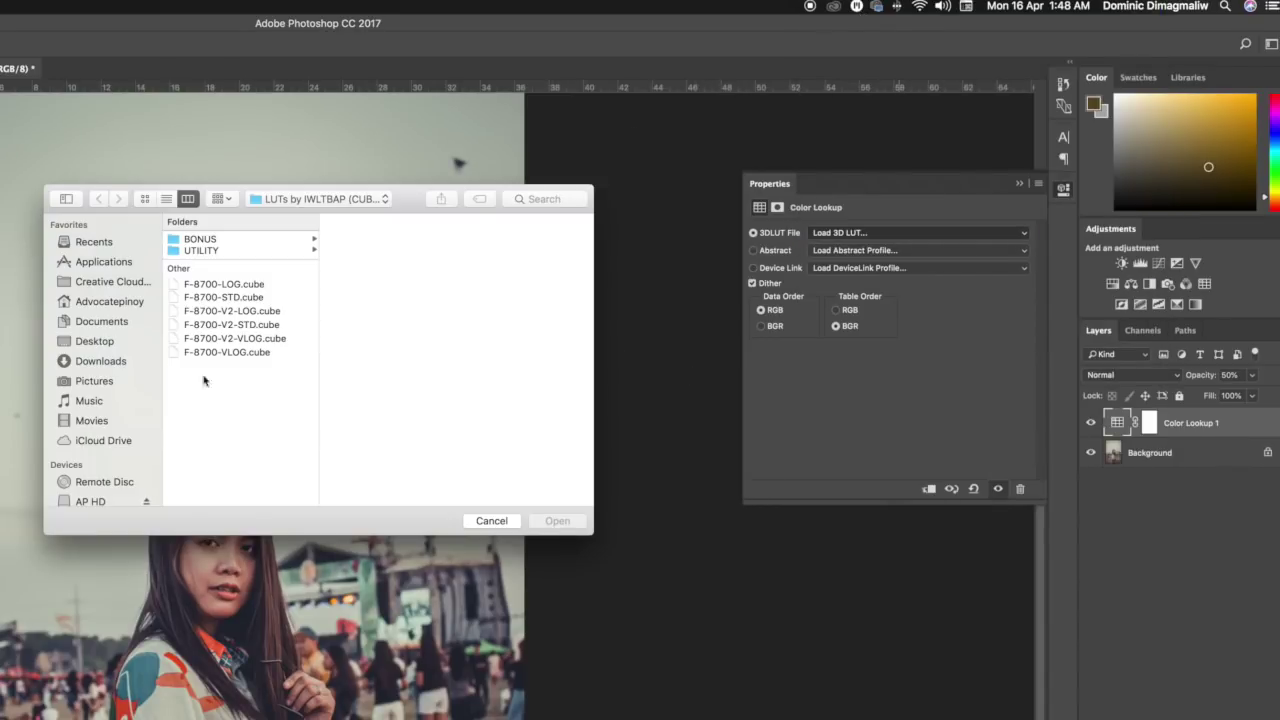
{"action": "scroll", "coordinate": [100, 400], "scroll_direction": "down", "scroll_amount": 5}
{"action": "left_click", "coordinate": [92, 384]}
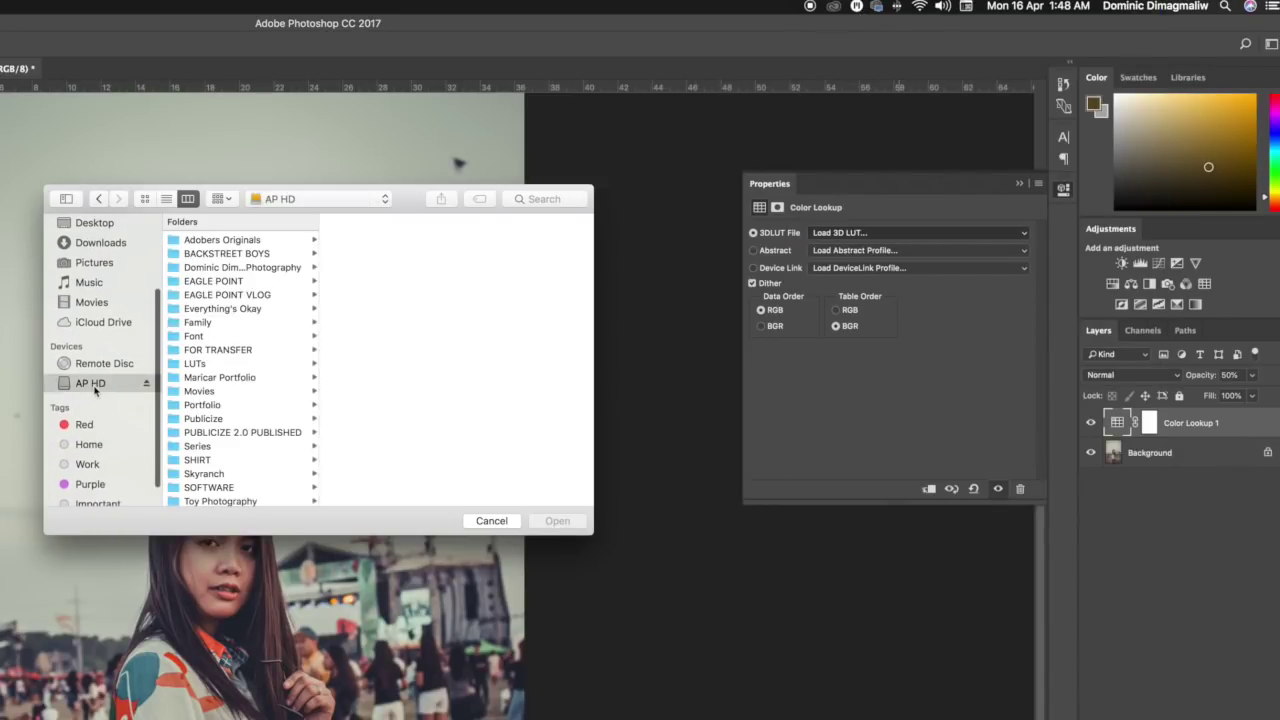
{"action": "left_click", "coordinate": [204, 366]}
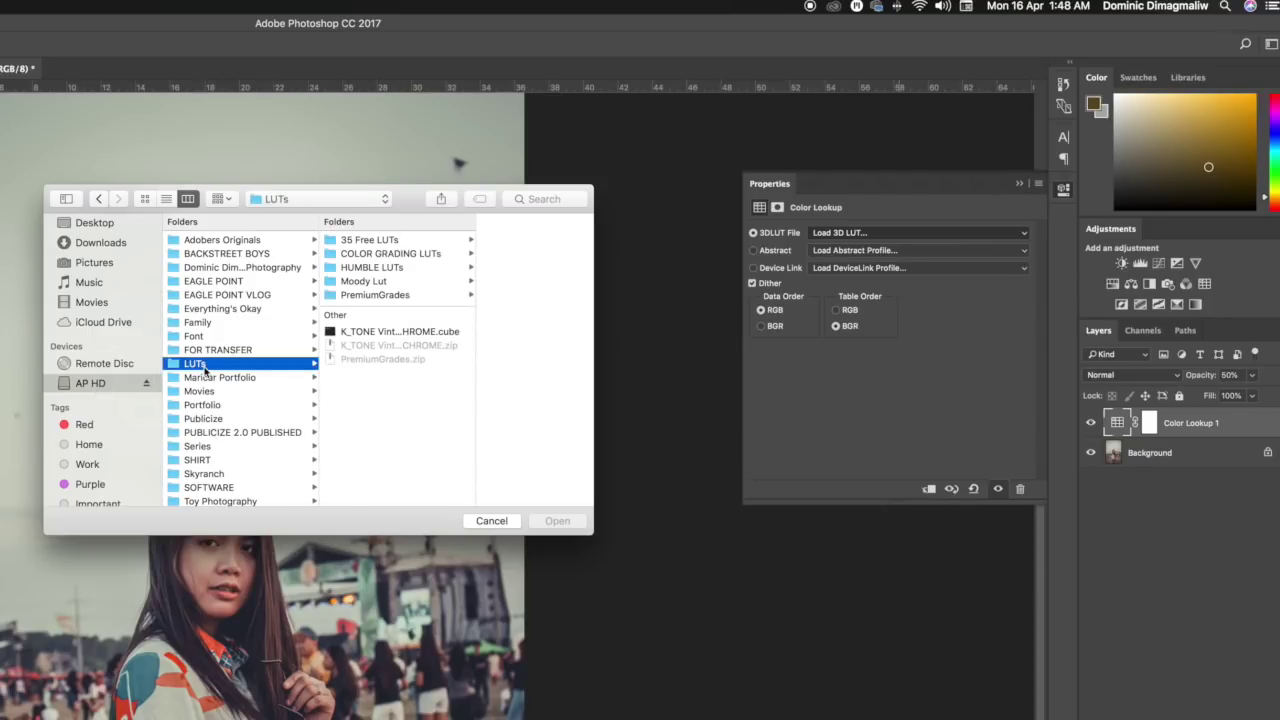
{"action": "left_click", "coordinate": [364, 268]}
{"action": "left_click", "coordinate": [542, 252]}
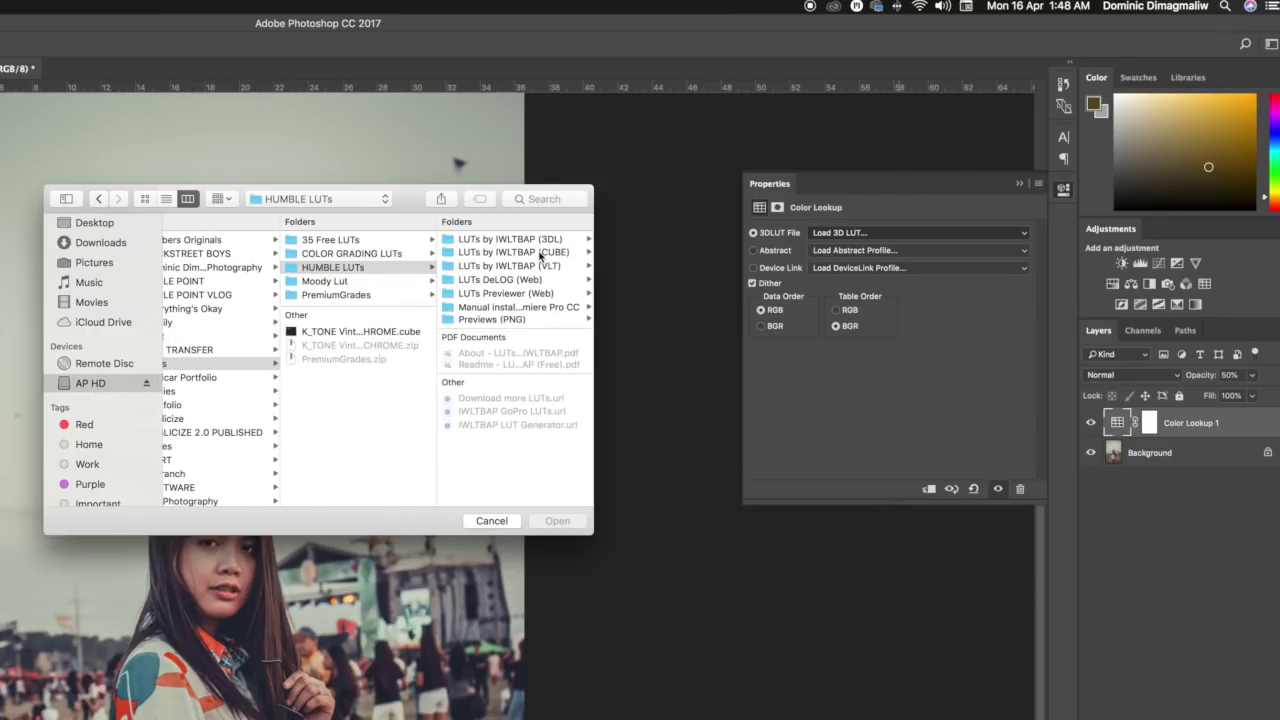
{"action": "left_click", "coordinate": [527, 298]}
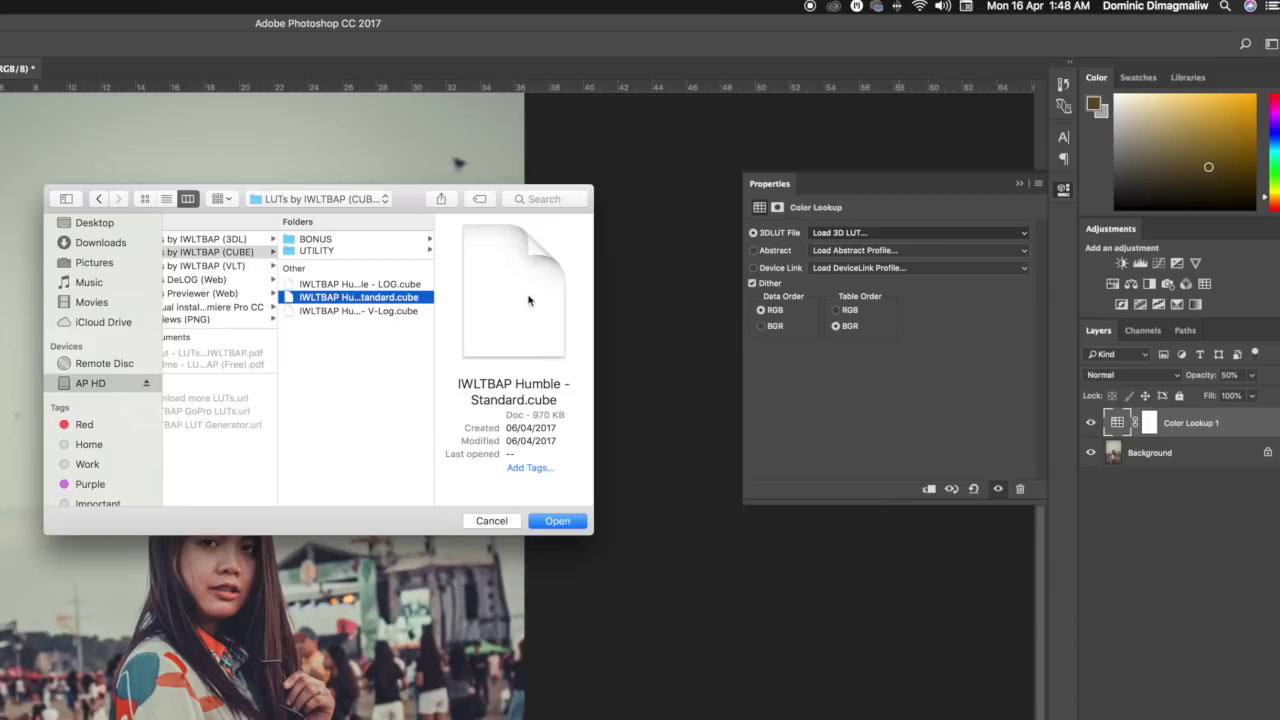
{"action": "left_click", "coordinate": [557, 520]}
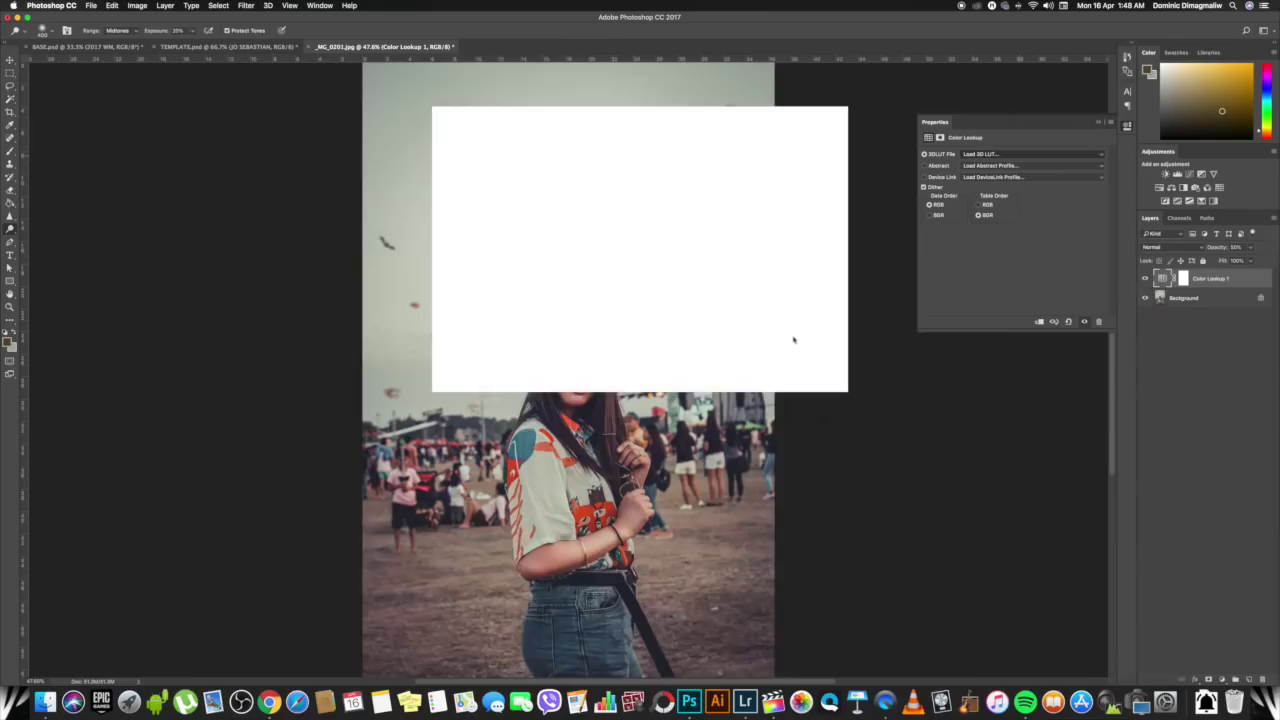